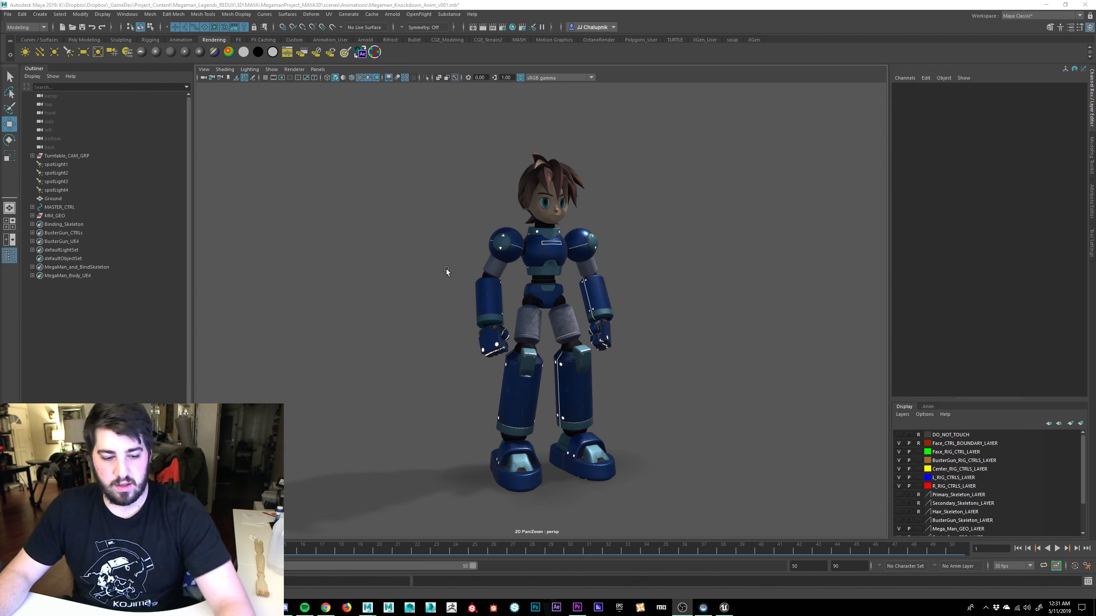
# Play the knockdown animation from behind the character and stop it around frame 42.
pyautogui.keyDown('alt'); pyautogui.moveTo(523, 263); pyautogui.dragTo(435, 330); pyautogui.keyUp('alt')
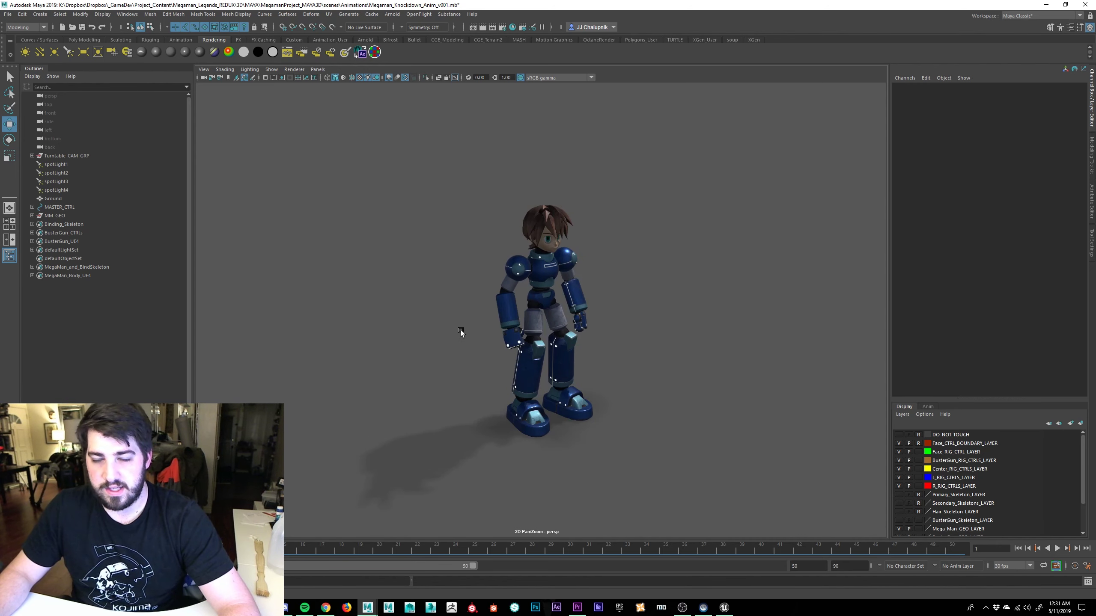
pyautogui.click(1057, 547)
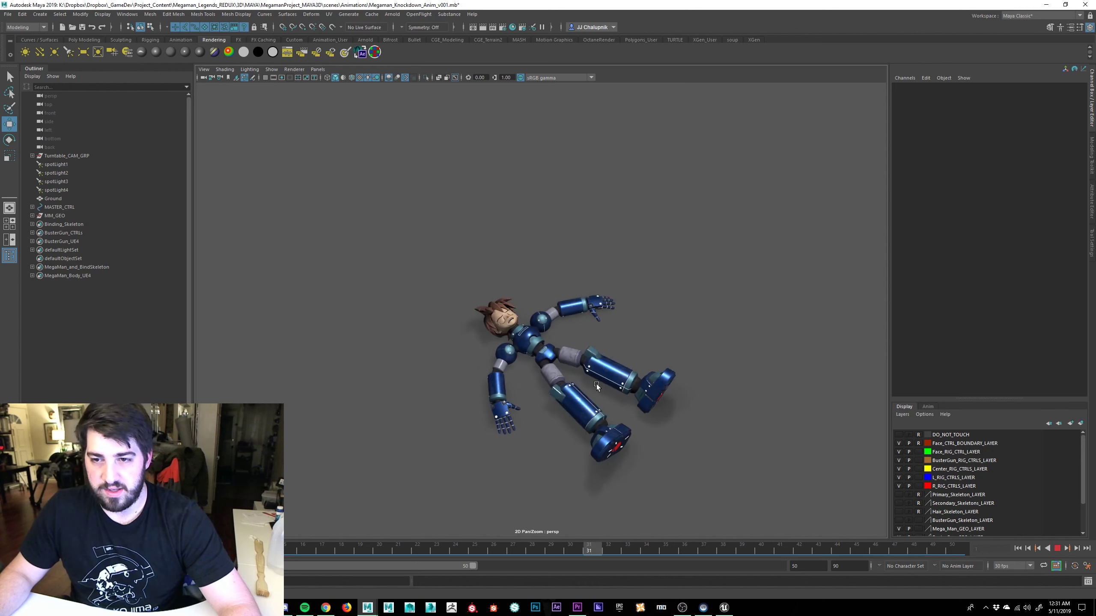
pyautogui.click(1056, 548)
# Return to frame 1 and frame the standing character front-on.
pyautogui.click(1017, 548)
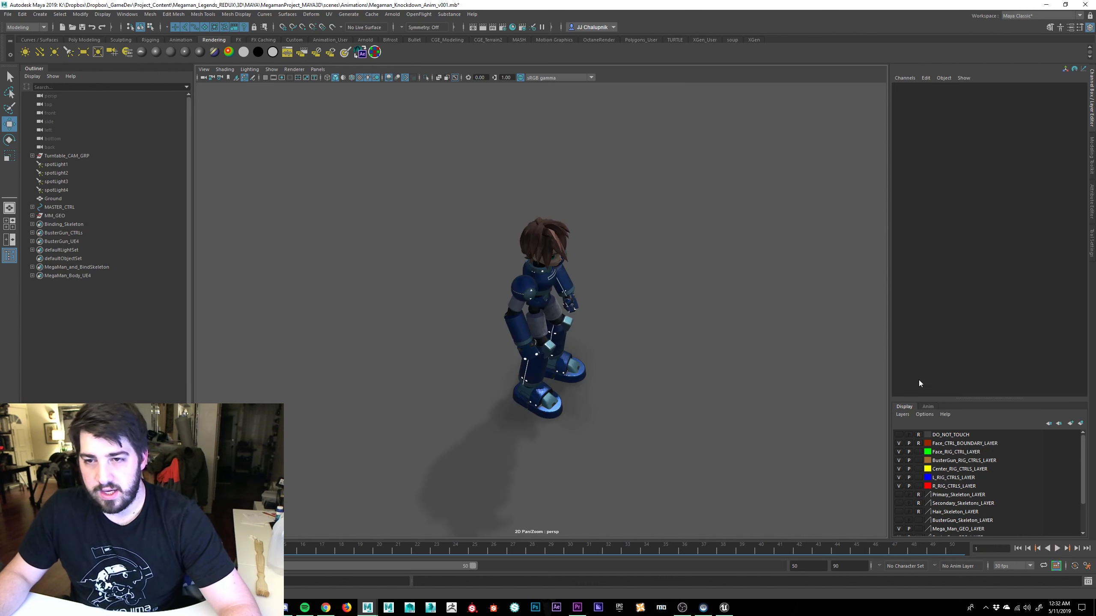
pyautogui.keyDown('alt'); pyautogui.moveTo(622, 373); pyautogui.dragTo(577, 355); pyautogui.keyUp('alt')
pyautogui.scroll(2, 555, 342)
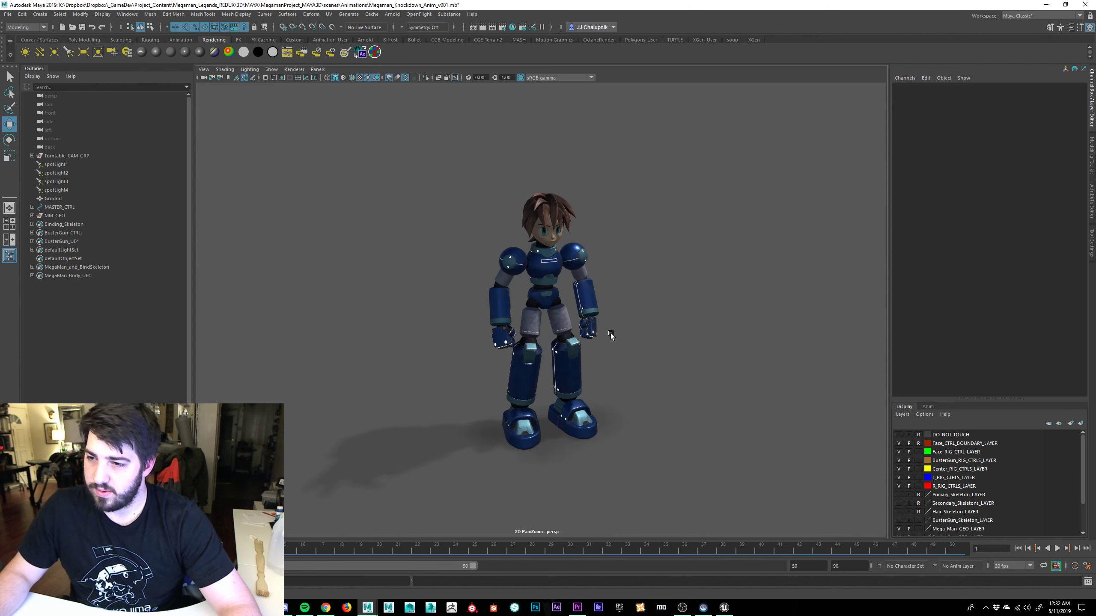
pyautogui.scroll(2, 592, 362)
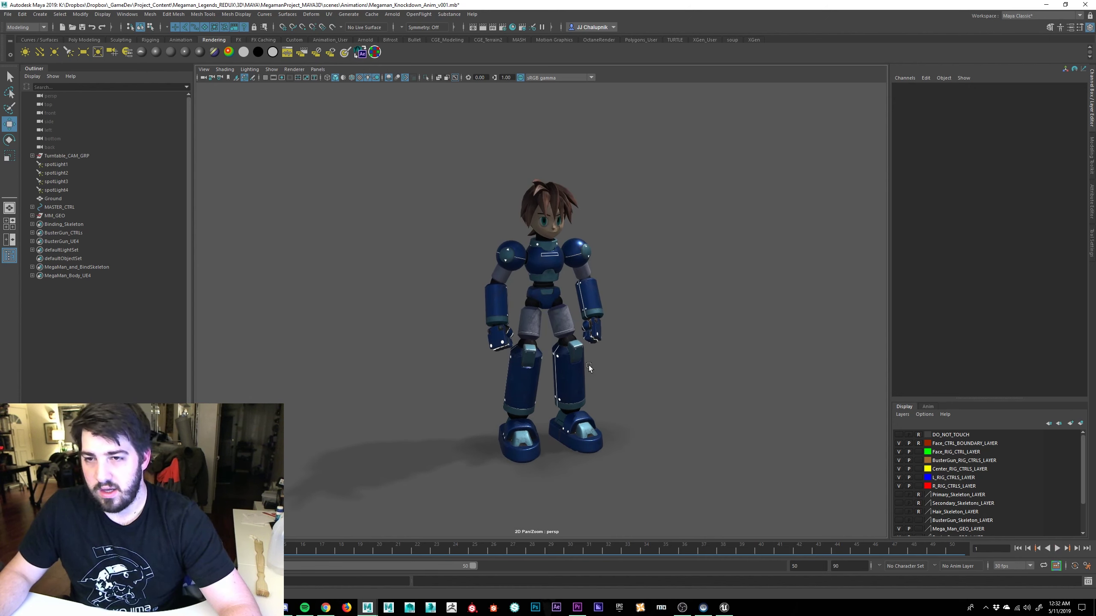
pyautogui.keyDown('alt'); pyautogui.moveTo(589, 365); pyautogui.dragTo(510, 341, button='middle'); pyautogui.keyUp('alt')
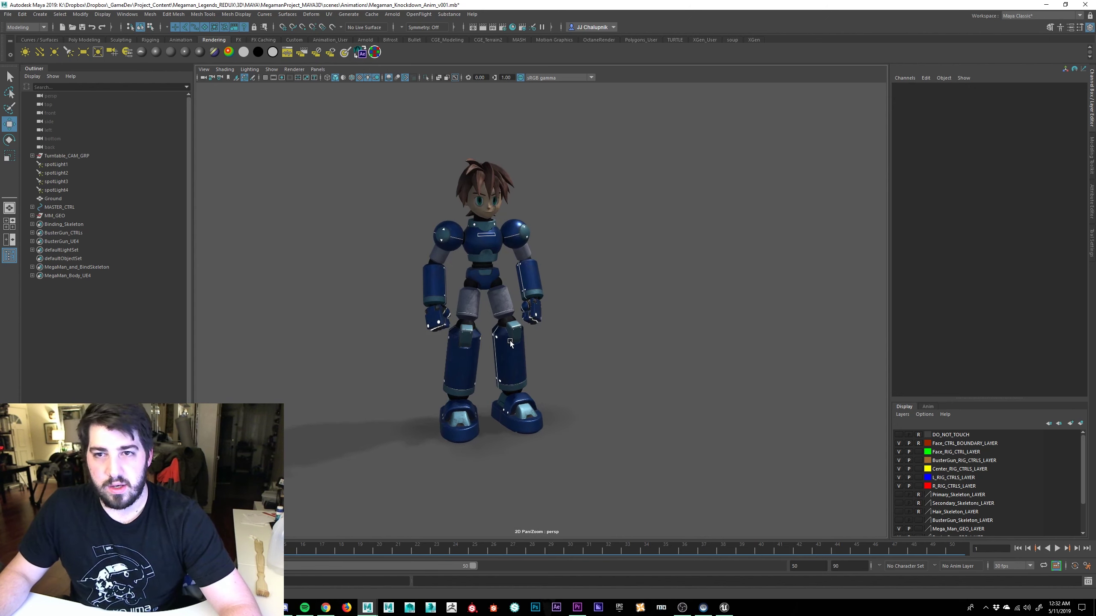
# Turn on NURBS Curves display and orbit around the rig to see its controls.
pyautogui.click(271, 69)
pyautogui.click(297, 123)
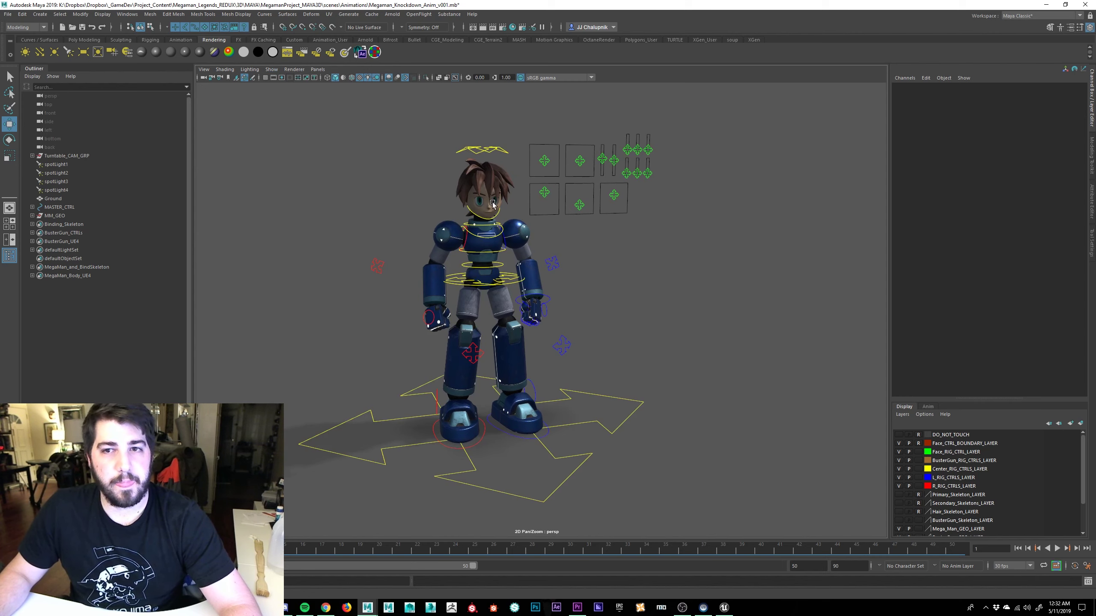
pyautogui.keyDown('alt'); pyautogui.moveTo(580, 263); pyautogui.dragTo(766, 395); pyautogui.keyUp('alt')
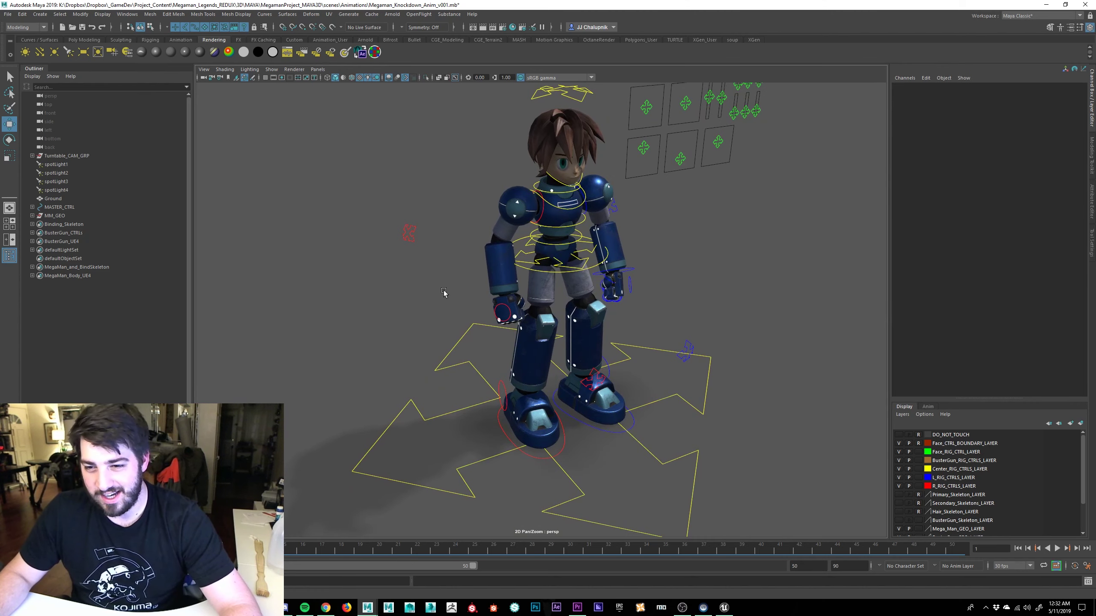
pyautogui.scroll(3, 694, 330)
pyautogui.scroll(4, 776, 307)
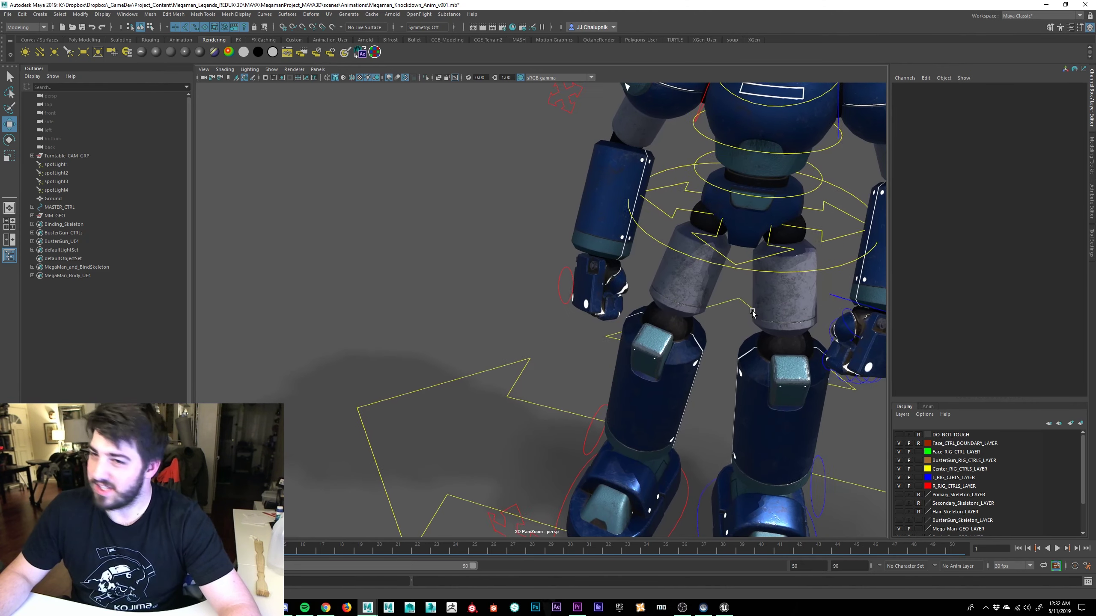
pyautogui.scroll(-5, 752, 310)
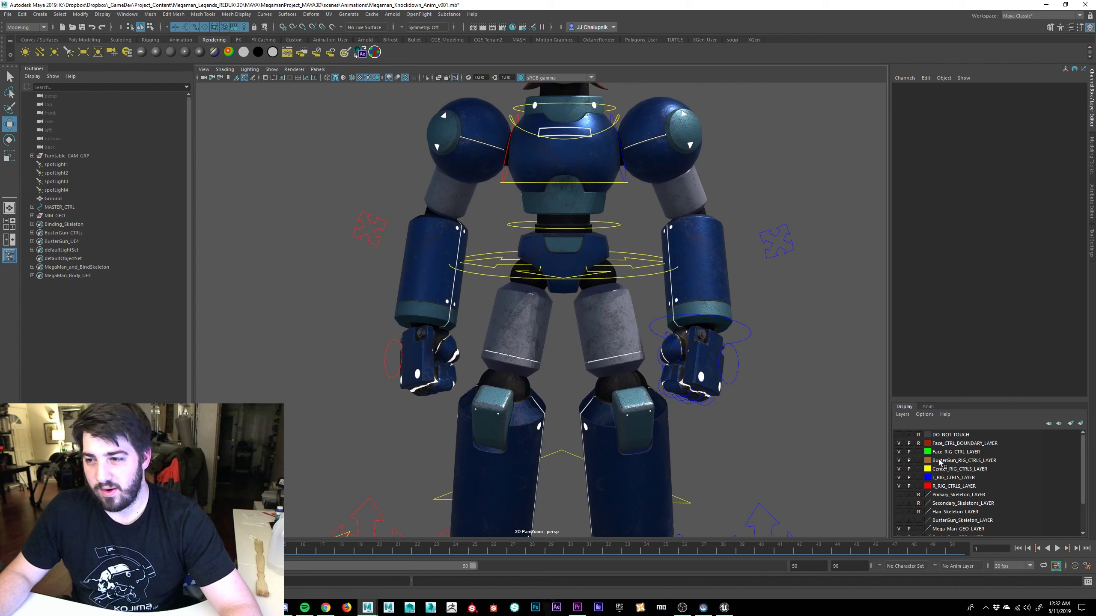
pyautogui.scroll(-5, 313, 289)
# Inspect the rig from rear and side angles, then select the left wrist IK control.
pyautogui.keyDown('alt'); pyautogui.moveTo(314, 289); pyautogui.dragTo(861, 294); pyautogui.keyUp('alt')
pyautogui.scroll(3, 702, 298)
pyautogui.moveTo(702, 298)
pyautogui.keyDown('alt'); pyautogui.mouseDown()
pyautogui.moveTo(861, 306)
pyautogui.moveTo(721, 301)
pyautogui.mouseUp(); pyautogui.keyUp('alt')
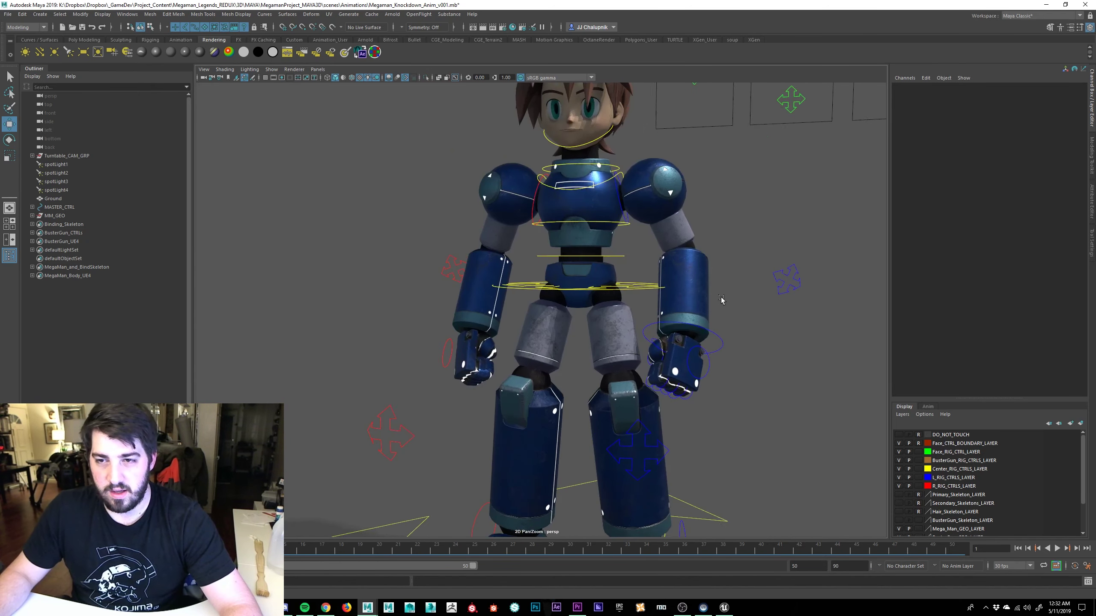
pyautogui.scroll(-3, 647, 302)
pyautogui.scroll(2, 655, 328)
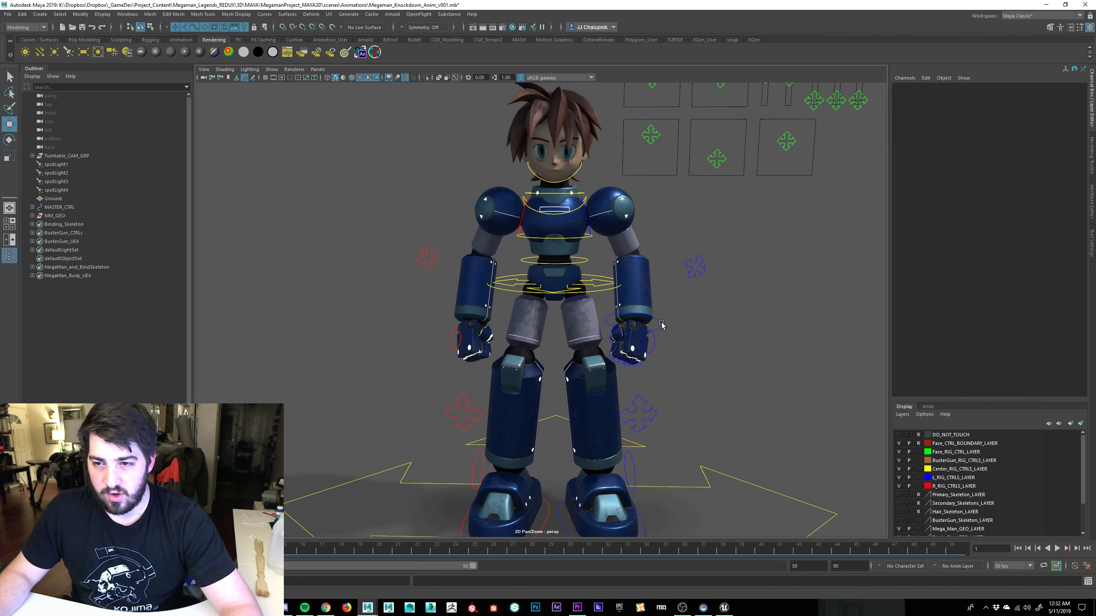
pyautogui.click(661, 325)
pyautogui.keyDown('alt'); pyautogui.moveTo(697, 321); pyautogui.dragTo(751, 281); pyautogui.keyUp('alt')
pyautogui.scroll(3, 615, 350)
# Move wrist_ik_CTRL_l to raise the left hand, then rotate it to turn the fist inward.
pyautogui.moveTo(670, 285); pyautogui.dragTo(608, 323)
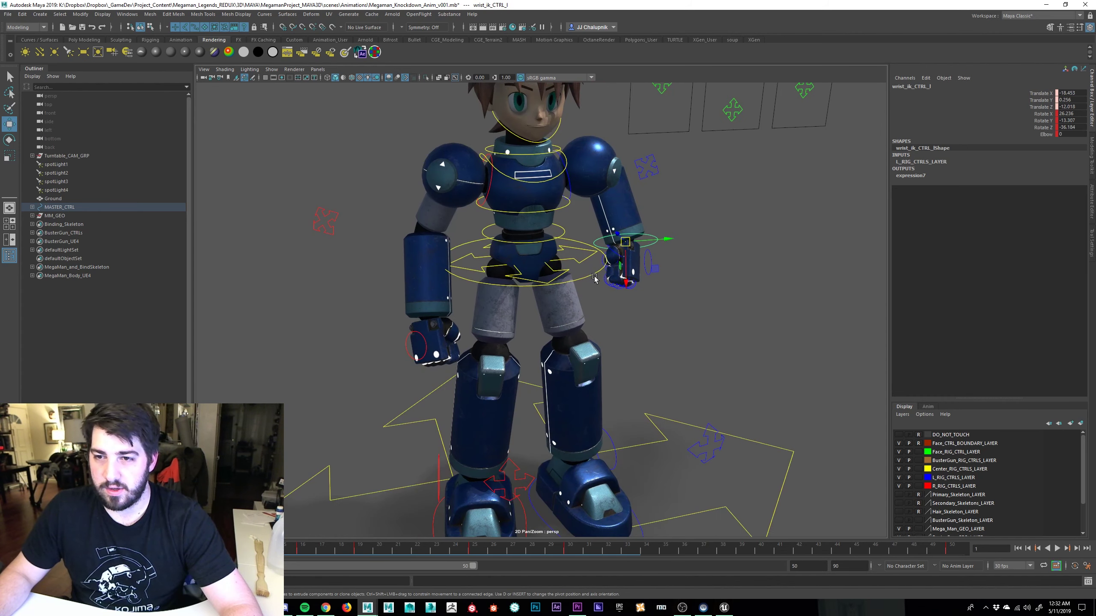
pyautogui.keyDown('alt'); pyautogui.moveTo(688, 262); pyautogui.dragTo(657, 182); pyautogui.keyUp('alt')
pyautogui.press('e')
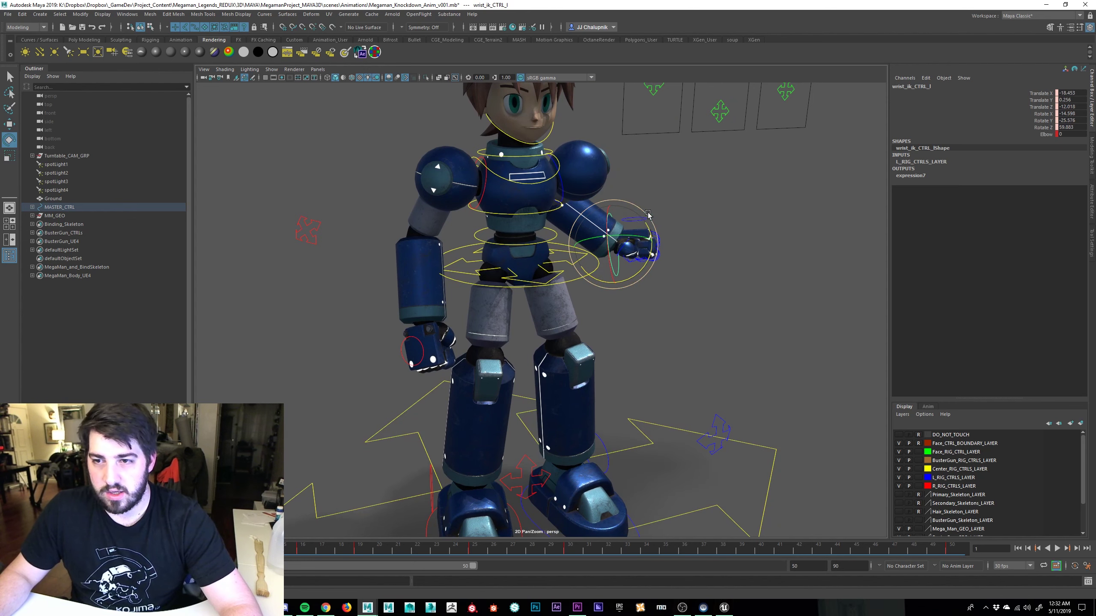
pyautogui.moveTo(607, 238); pyautogui.dragTo(588, 250)
pyautogui.keyDown('alt'); pyautogui.moveTo(795, 306); pyautogui.dragTo(589, 285); pyautogui.keyUp('alt')
pyautogui.click(622, 272)
# Select COG_CTRL, return to the Move tool, and lift the left foot forward off the ground.
pyautogui.click(622, 276)
pyautogui.press('w')
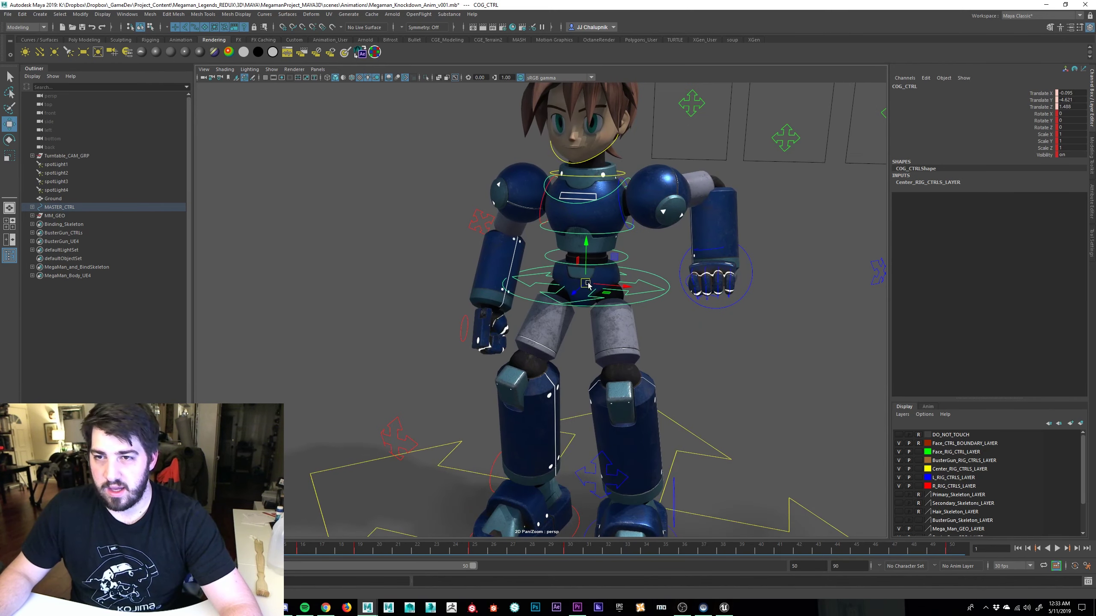
pyautogui.keyDown('alt'); pyautogui.moveTo(756, 301); pyautogui.dragTo(561, 295); pyautogui.keyUp('alt')
pyautogui.scroll(5, 773, 166)
pyautogui.moveTo(561, 295); pyautogui.dragTo(531, 299, button='middle')
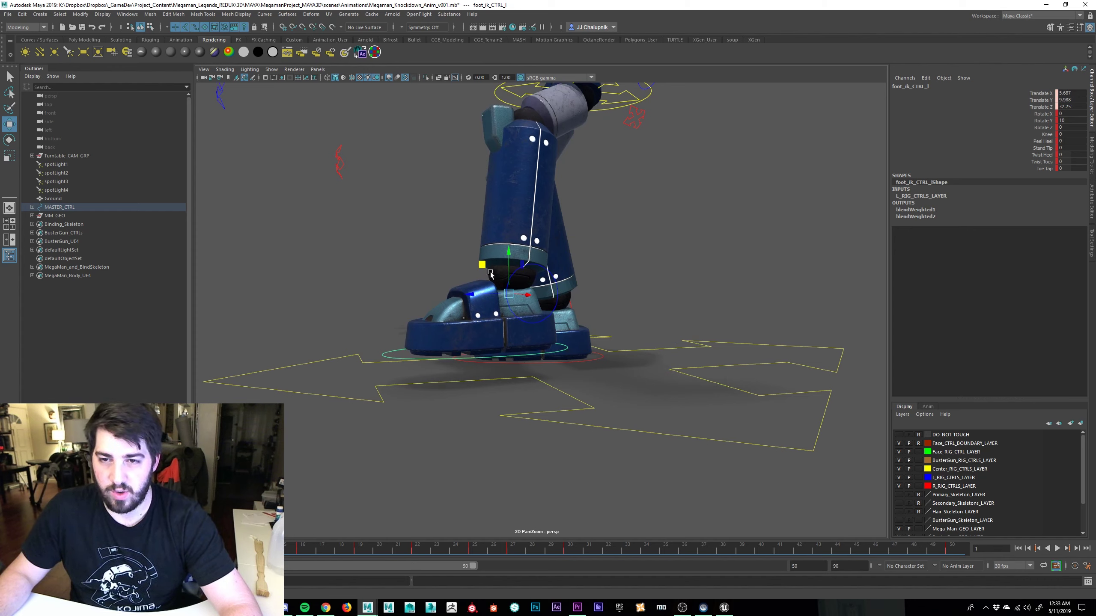
# Lower the left foot back onto the ground and review L_Foot_CTRL in the Attribute Editor.
pyautogui.moveTo(491, 274); pyautogui.dragTo(518, 303, button='middle')
pyautogui.keyDown('alt'); pyautogui.moveTo(518, 303); pyautogui.dragTo(635, 347); pyautogui.keyUp('alt')
pyautogui.moveTo(622, 307); pyautogui.dragTo(604, 328)
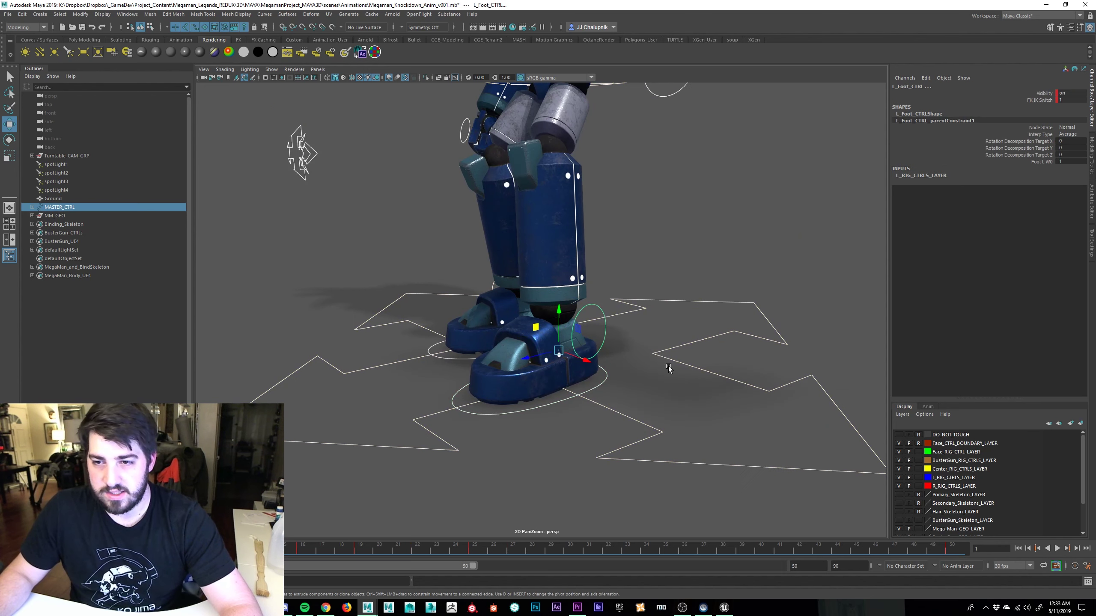
pyautogui.click(604, 333)
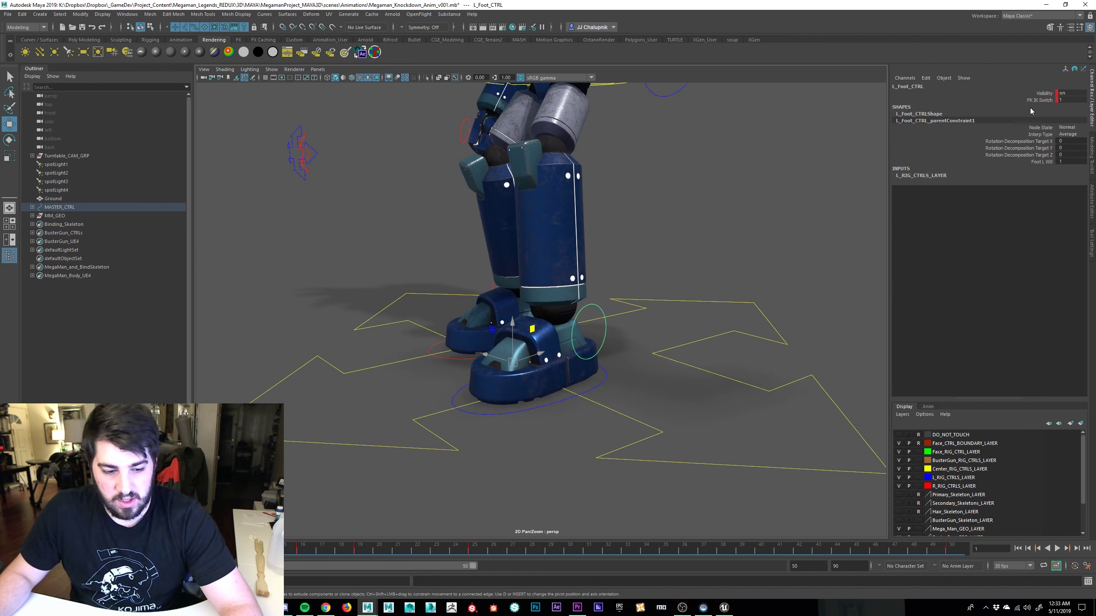
pyautogui.hotkey('ctrl', 'a')
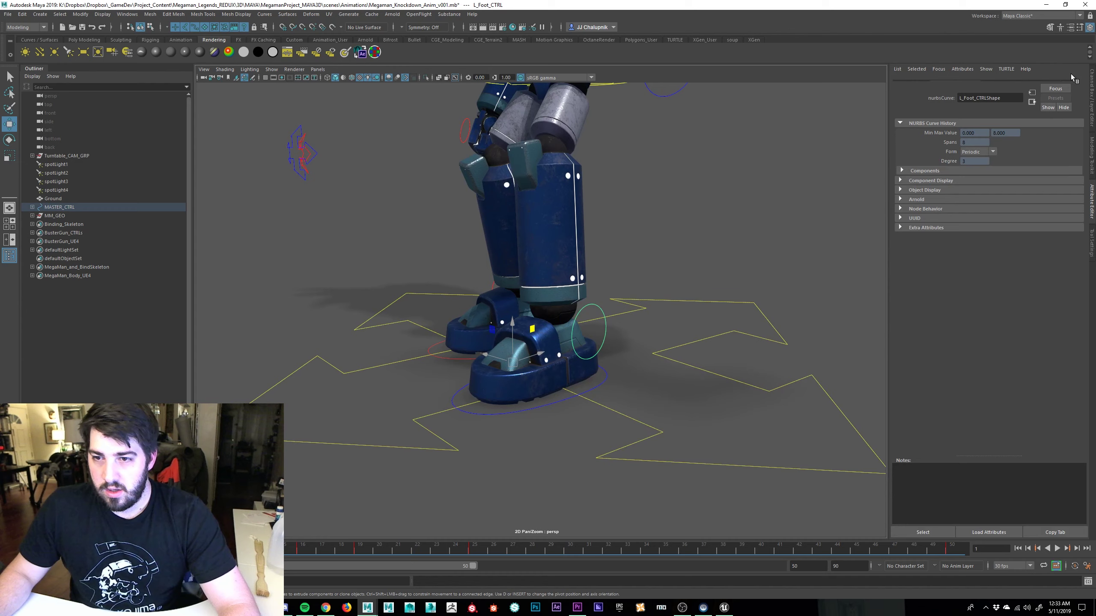
pyautogui.hotkey('ctrl', 'a')
# Raise foot_ik_CTRL_l's Peel Heel from 4 up to 10.
pyautogui.click(530, 411)
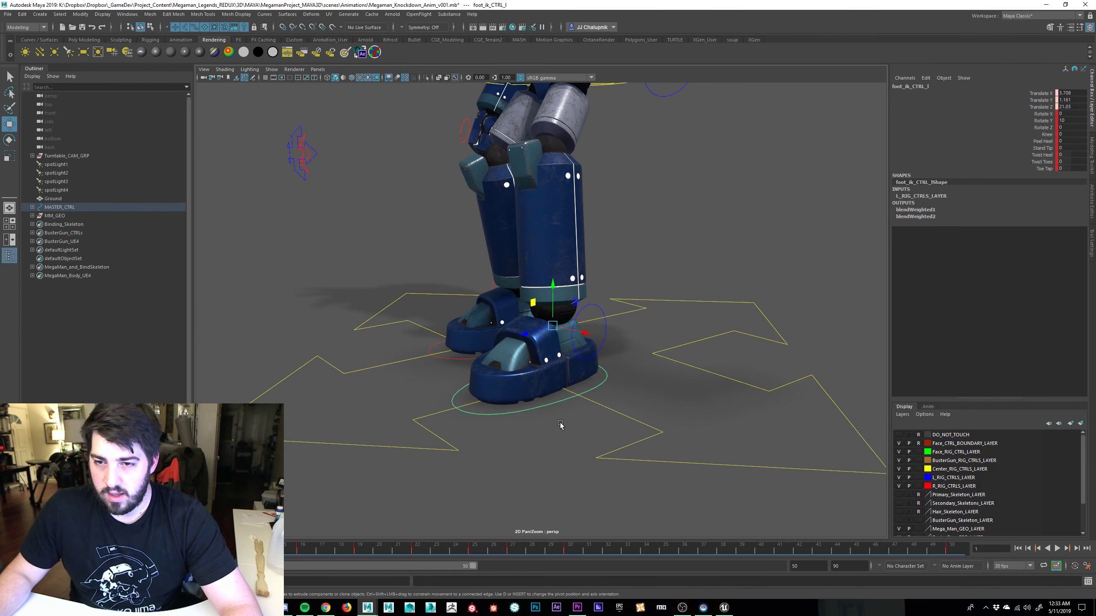
pyautogui.keyDown('alt'); pyautogui.moveTo(560, 425); pyautogui.dragTo(733, 329); pyautogui.keyUp('alt')
pyautogui.click(1050, 143)
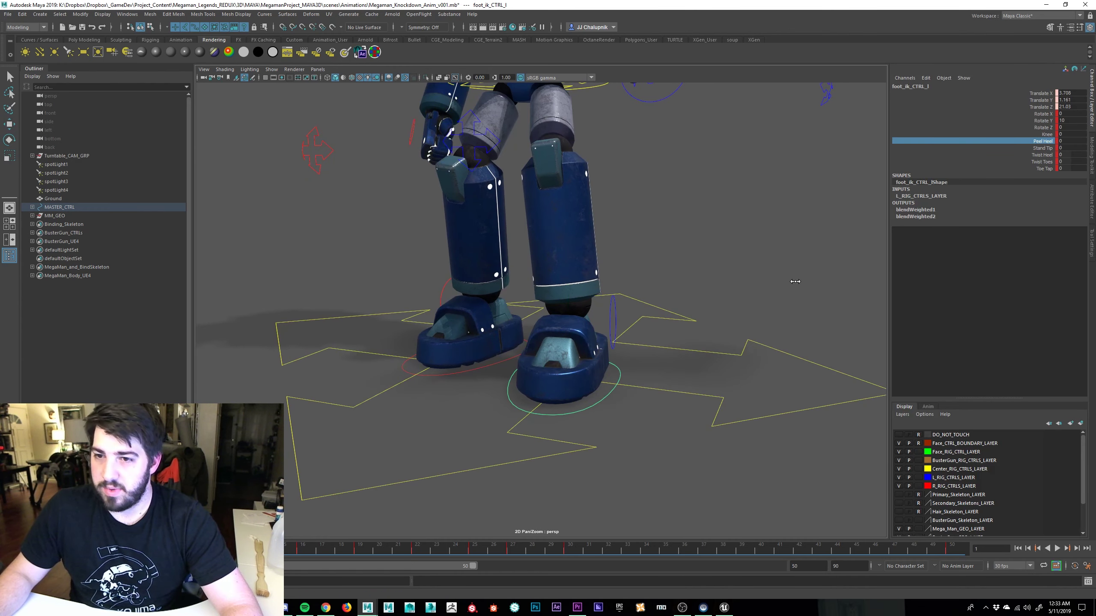
pyautogui.moveTo(795, 281)
pyautogui.mouseDown(button='middle')
pyautogui.moveTo(856, 282)
pyautogui.moveTo(803, 286)
pyautogui.mouseUp(button='middle')
pyautogui.keyDown('alt'); pyautogui.moveTo(803, 287); pyautogui.dragTo(652, 302); pyautogui.keyUp('alt')
pyautogui.moveTo(798, 283); pyautogui.dragTo(818, 284, button='middle')
# Orbit around the legs to check the peeled left heel from low, high and side views.
pyautogui.keyDown('alt'); pyautogui.moveTo(818, 284); pyautogui.dragTo(634, 242); pyautogui.keyUp('alt')
pyautogui.scroll(-5, 731, 273)
pyautogui.scroll(3, 632, 237)
pyautogui.scroll(-3, 632, 236)
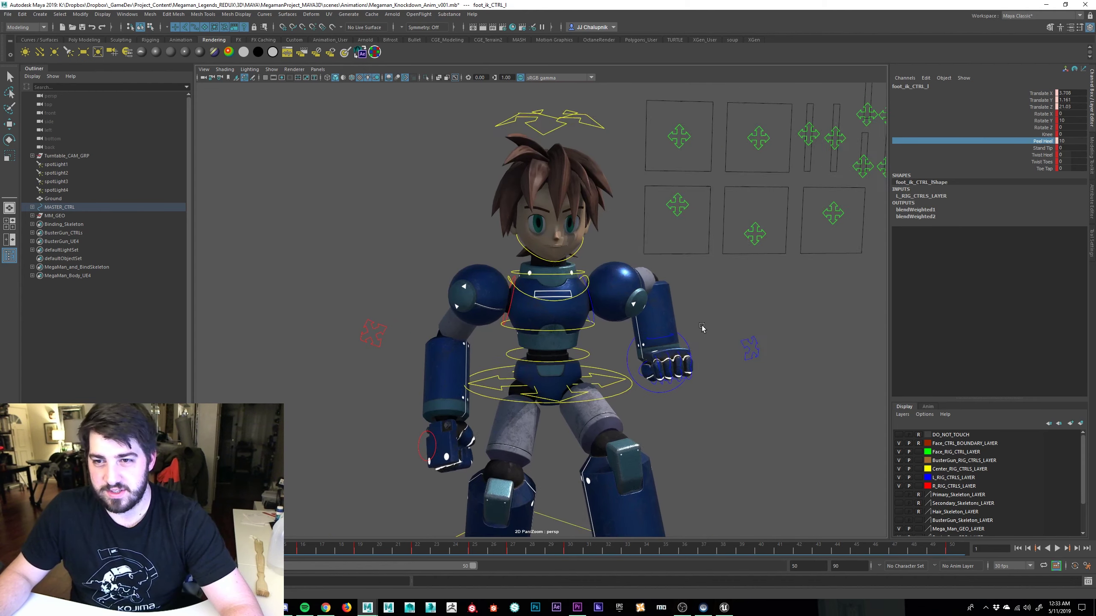
pyautogui.keyDown('alt'); pyautogui.moveTo(667, 375); pyautogui.dragTo(716, 426); pyautogui.keyUp('alt')
pyautogui.scroll(4, 598, 365)
pyautogui.keyDown('alt'); pyautogui.moveTo(598, 364); pyautogui.dragTo(571, 294); pyautogui.keyUp('alt')
pyautogui.scroll(2, 571, 294)
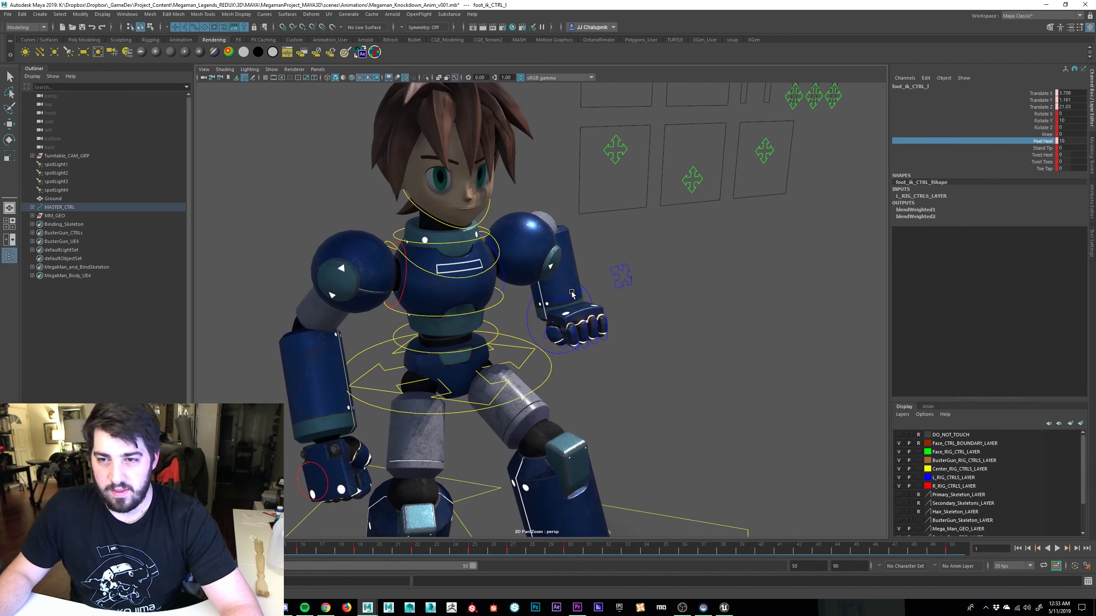
# Lower R_Hand_CTRL's Index, Middle, Ring and Pinky Curl from 10 to about 5.6.
pyautogui.click(298, 472)
pyautogui.press('w')
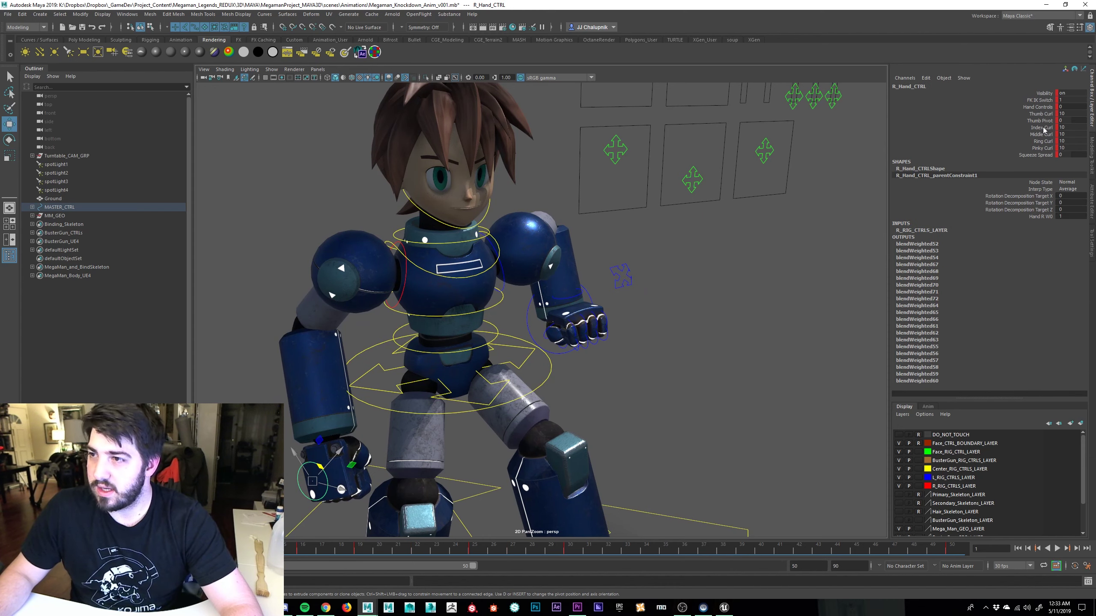
pyautogui.moveTo(1044, 129)
pyautogui.mouseDown()
pyautogui.moveTo(1050, 157)
pyautogui.moveTo(1048, 148)
pyautogui.mouseUp()
pyautogui.scroll(3, 395, 380)
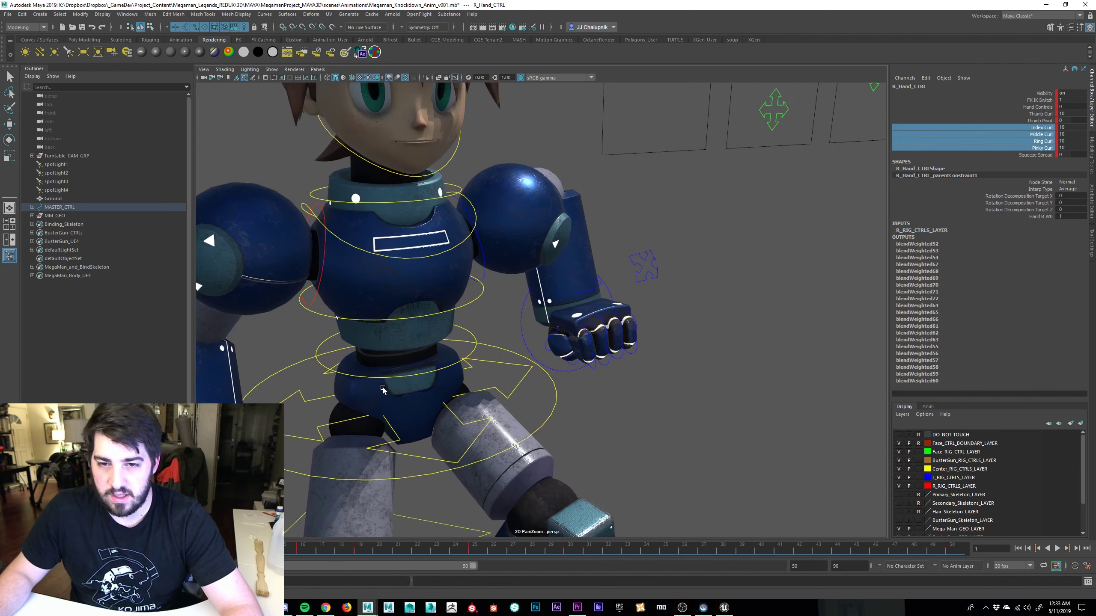
pyautogui.keyDown('alt'); pyautogui.moveTo(395, 379); pyautogui.dragTo(787, 237, button='middle'); pyautogui.keyUp('alt')
pyautogui.click(1035, 107)
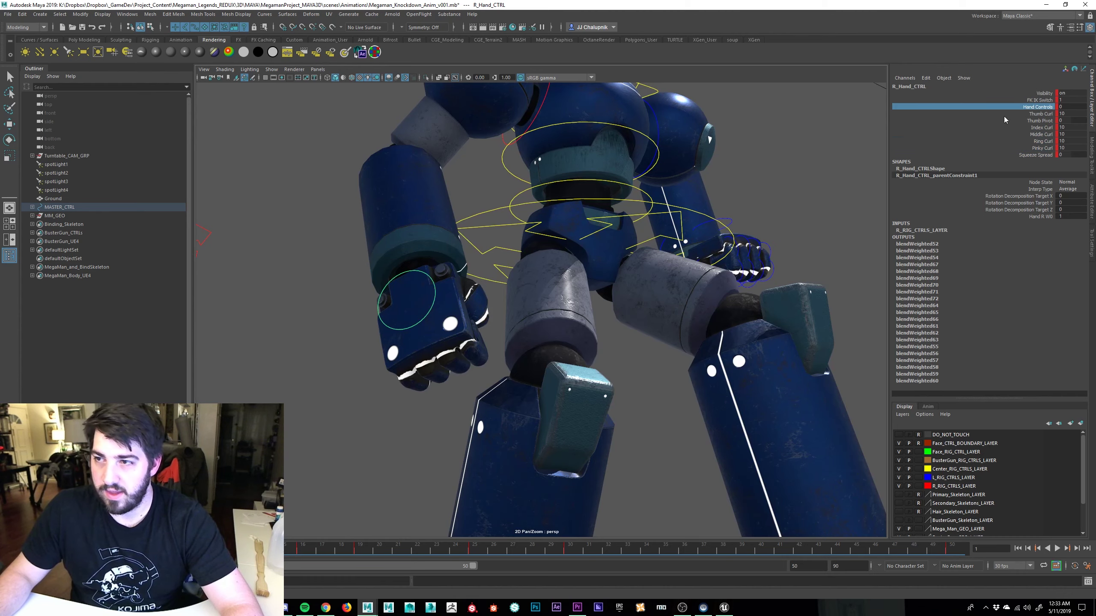
pyautogui.keyDown('alt'); pyautogui.moveTo(397, 425); pyautogui.dragTo(321, 374); pyautogui.keyUp('alt')
pyautogui.moveTo(1042, 127); pyautogui.dragTo(1042, 148)
pyautogui.moveTo(488, 329); pyautogui.dragTo(329, 394, button='middle')
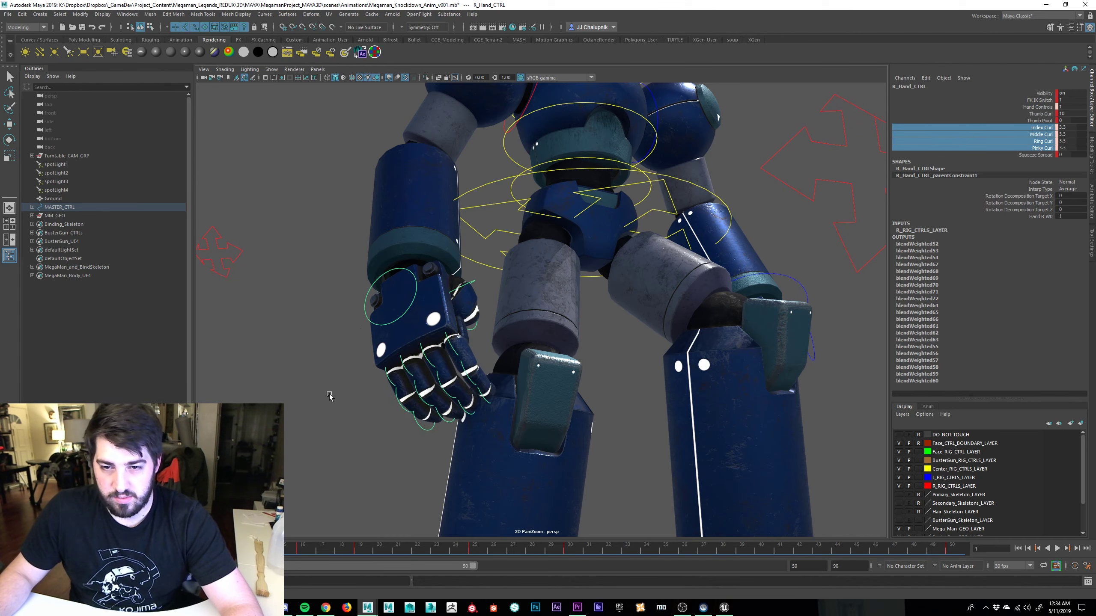
# Clear the selection, view the robot front-on, and reselect the right hand control.
pyautogui.click(320, 398)
pyautogui.press('w')
pyautogui.keyDown('alt'); pyautogui.moveTo(319, 398); pyautogui.dragTo(380, 380); pyautogui.keyUp('alt')
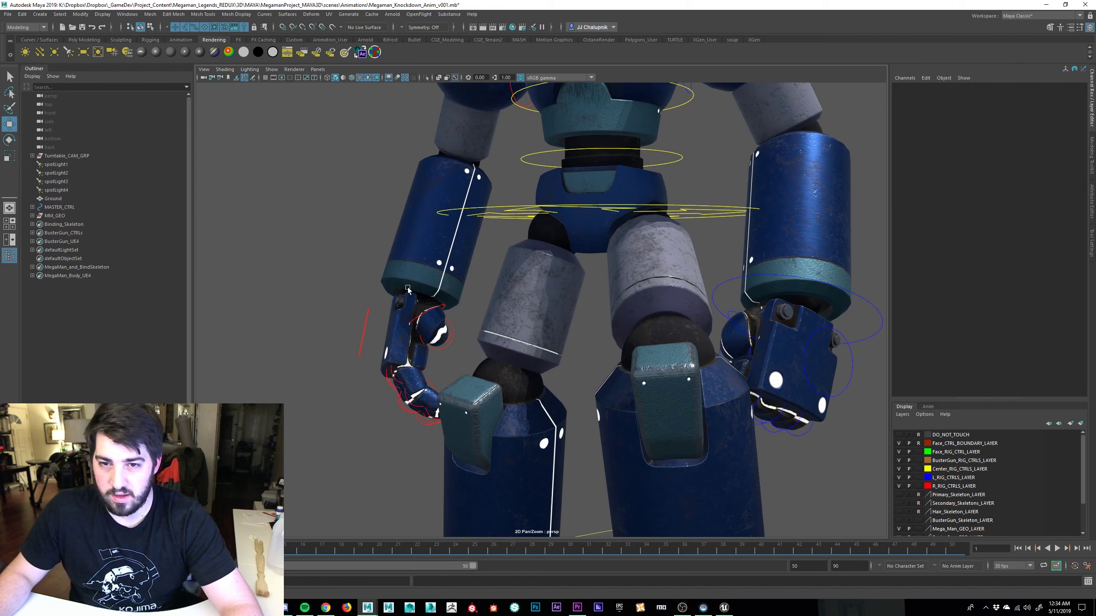
pyautogui.click(373, 314)
pyautogui.scroll(-5, 530, 456)
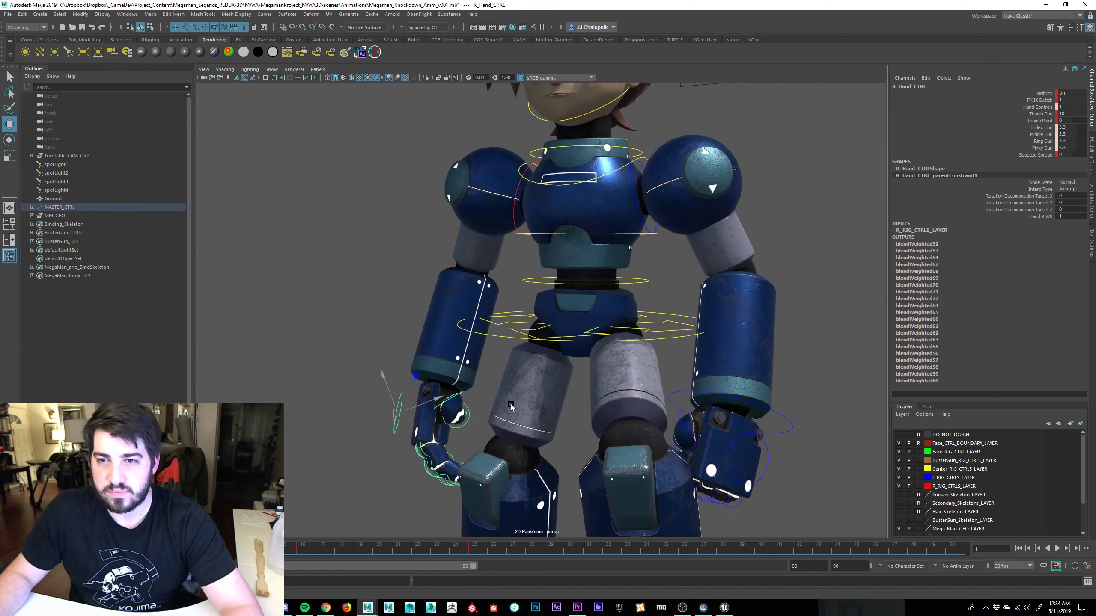
pyautogui.click(615, 314)
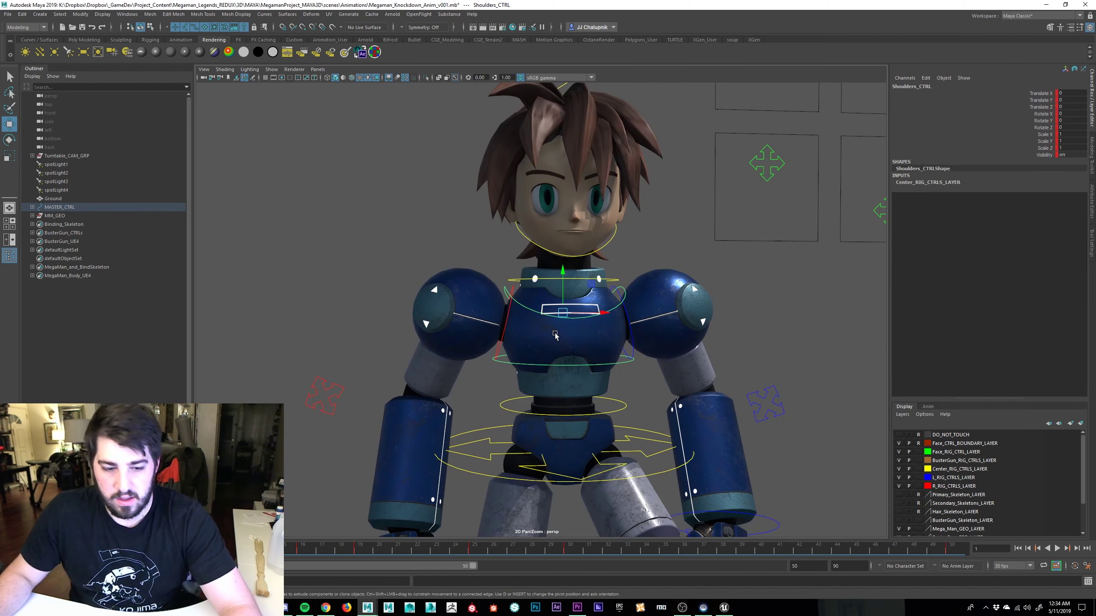
pyautogui.press('e')
pyautogui.keyDown('alt'); pyautogui.moveTo(616, 315); pyautogui.dragTo(570, 369); pyautogui.keyUp('alt')
pyautogui.press('w')
pyautogui.press('e')
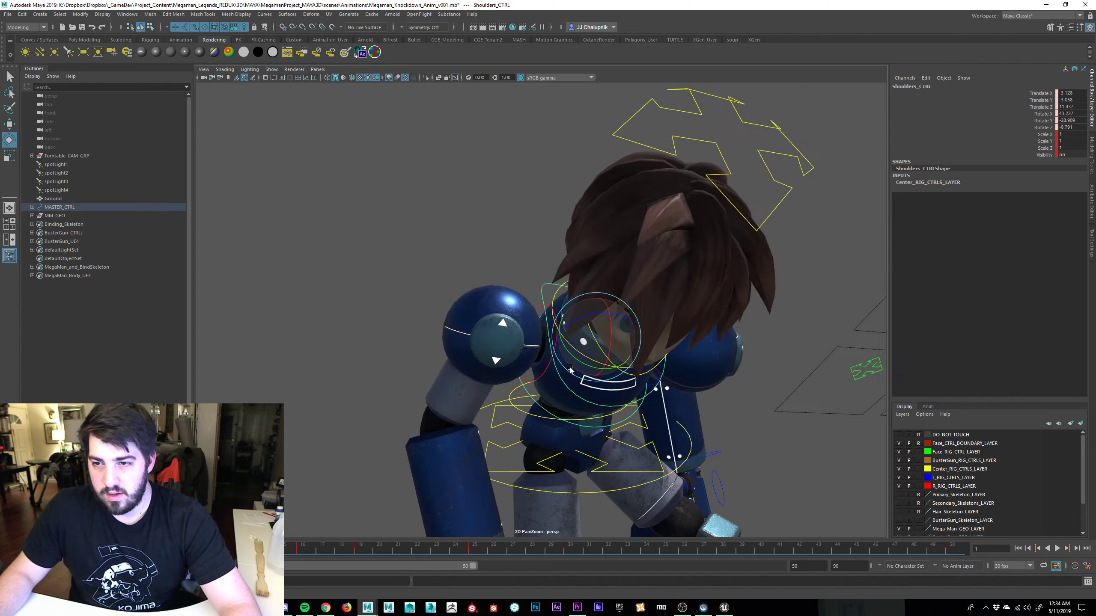
pyautogui.hotkey('ctrl', 'z')
pyautogui.hotkey('ctrl', 'z')
pyautogui.hotkey('ctrl', 'z')
pyautogui.hotkey('ctrl', 'z')
pyautogui.hotkey('ctrl', 'z')
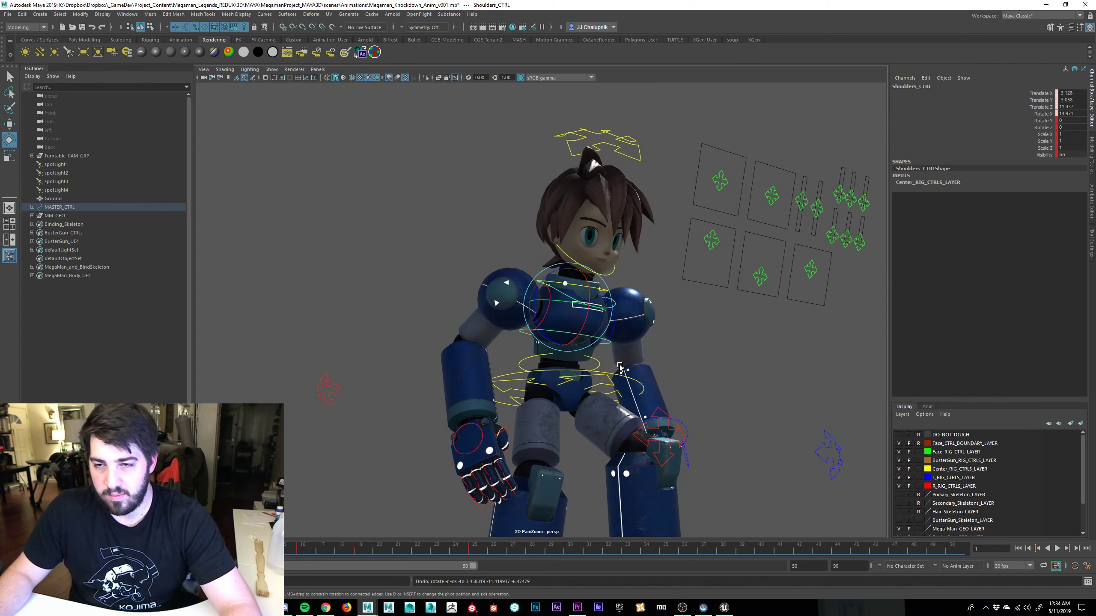
pyautogui.hotkey('ctrl', 'z')
pyautogui.hotkey('ctrl', 'z')
pyautogui.hotkey('ctrl', 'z')
pyautogui.hotkey('ctrl', 'z')
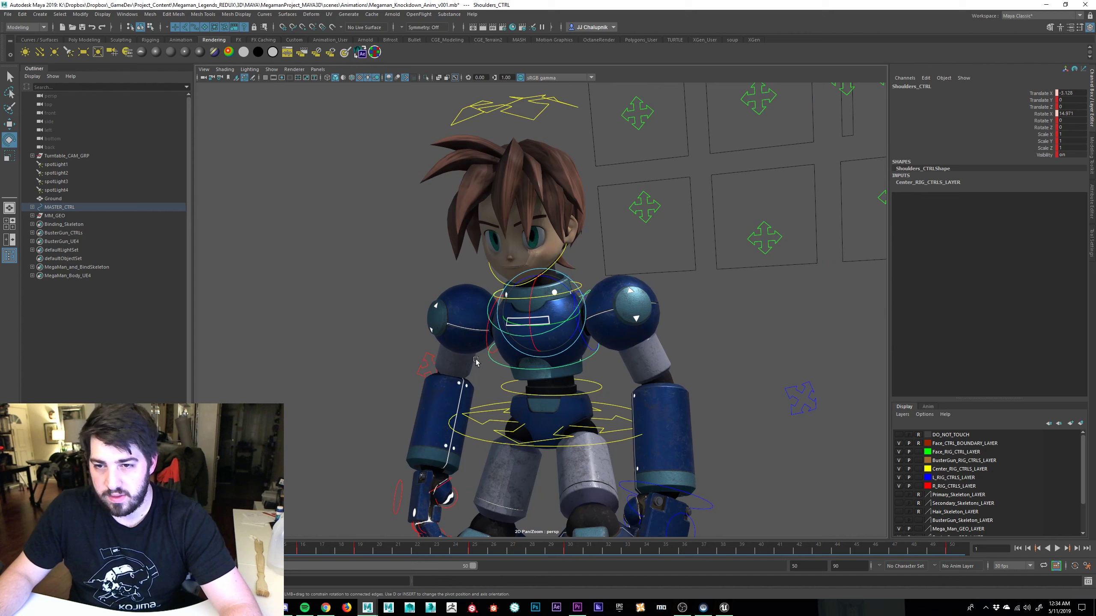
pyautogui.hotkey('ctrl', 'z')
pyautogui.hotkey('ctrl', 'z')
pyautogui.hotkey('ctrl', 'z')
pyautogui.hotkey('ctrl', 'z')
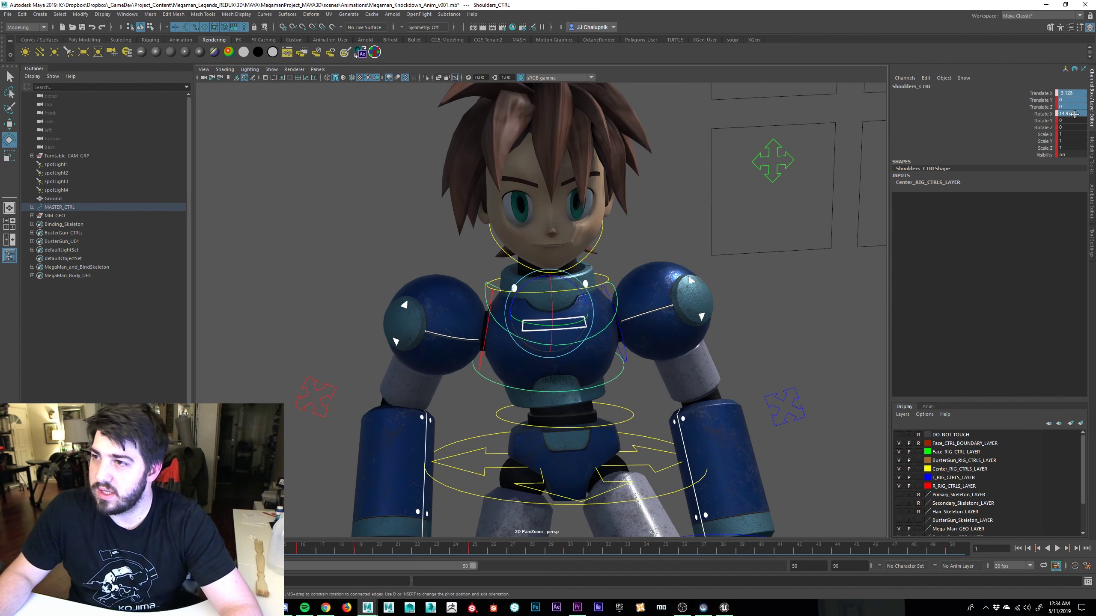
pyautogui.write('0')
pyautogui.press('Return')
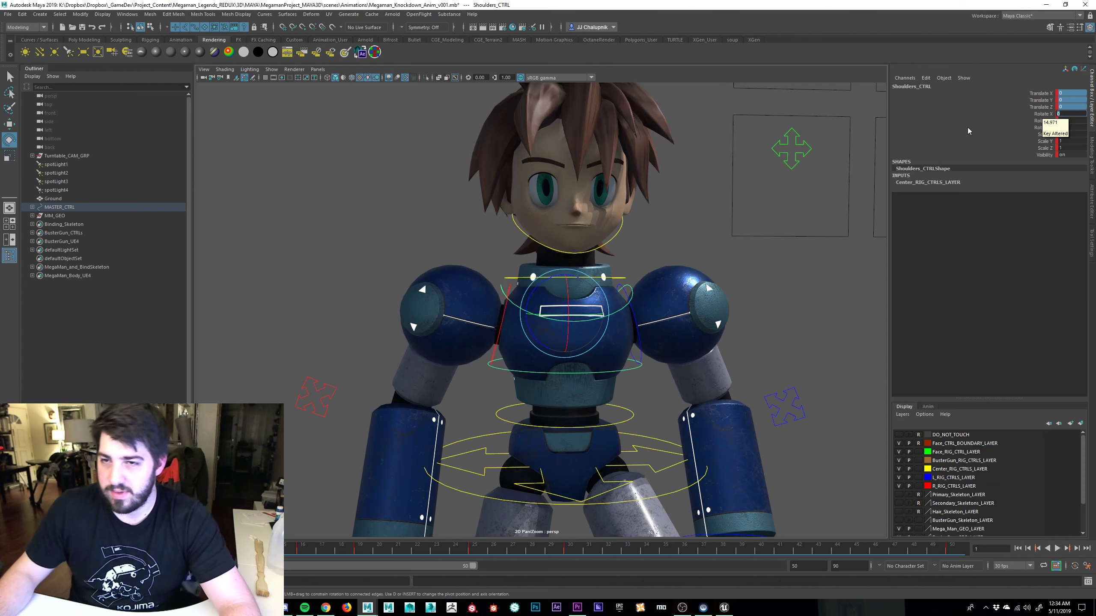
pyautogui.scroll(5, 579, 286)
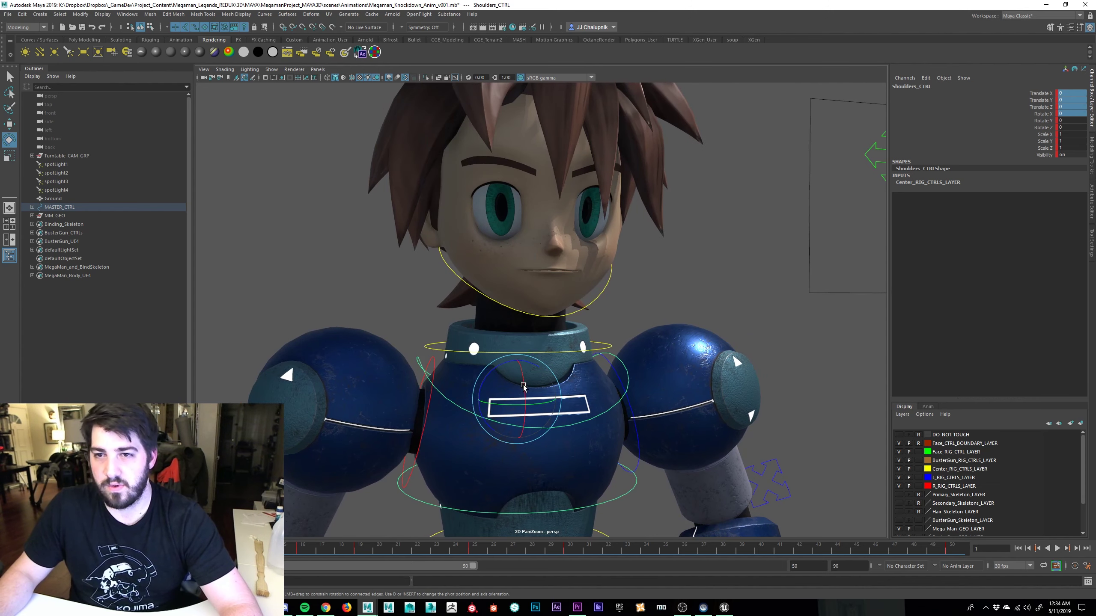
# Rotate LowerJaw_CTRL to open the mouth, settling on Rotate Z of -13.882.
pyautogui.keyDown('alt'); pyautogui.moveTo(577, 318); pyautogui.dragTo(562, 354); pyautogui.keyUp('alt')
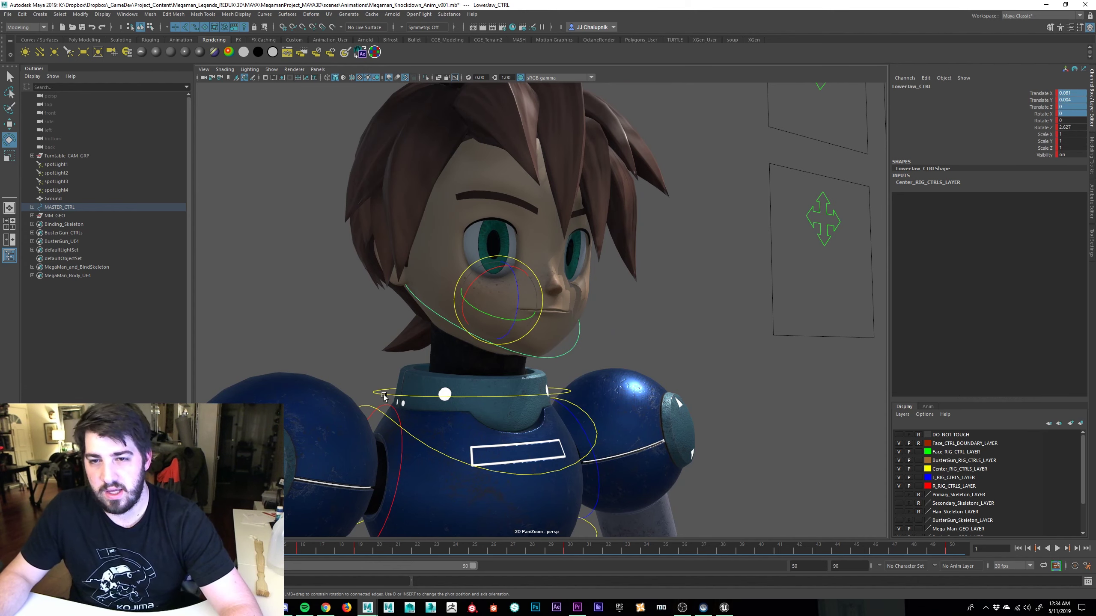
pyautogui.keyDown('alt'); pyautogui.moveTo(383, 396); pyautogui.dragTo(338, 425); pyautogui.keyUp('alt')
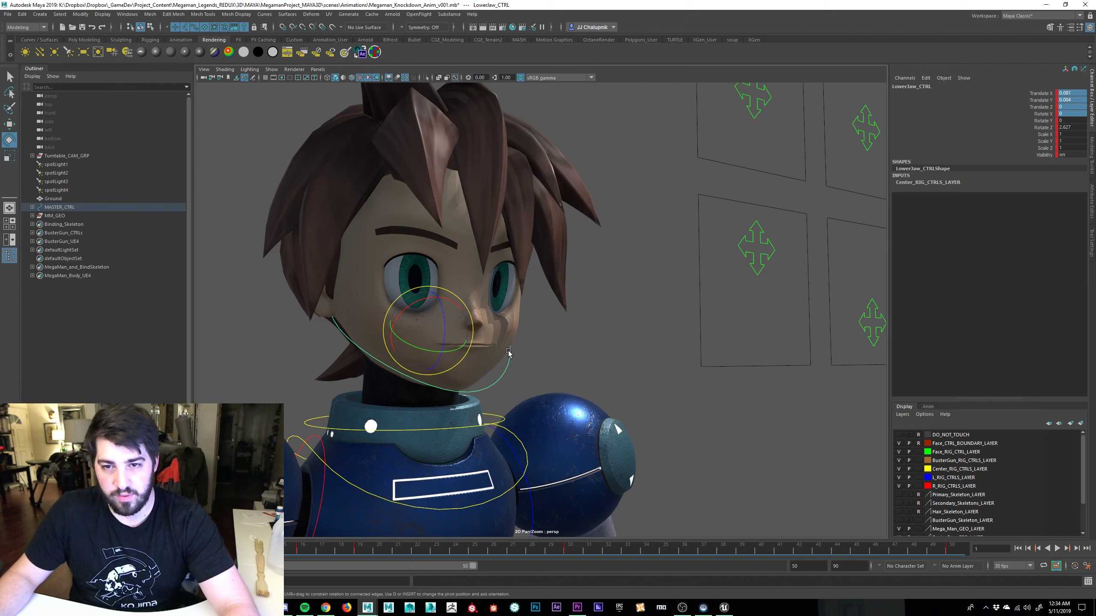
pyautogui.moveTo(444, 323); pyautogui.dragTo(373, 317)
pyautogui.hotkey('ctrl', 'z')
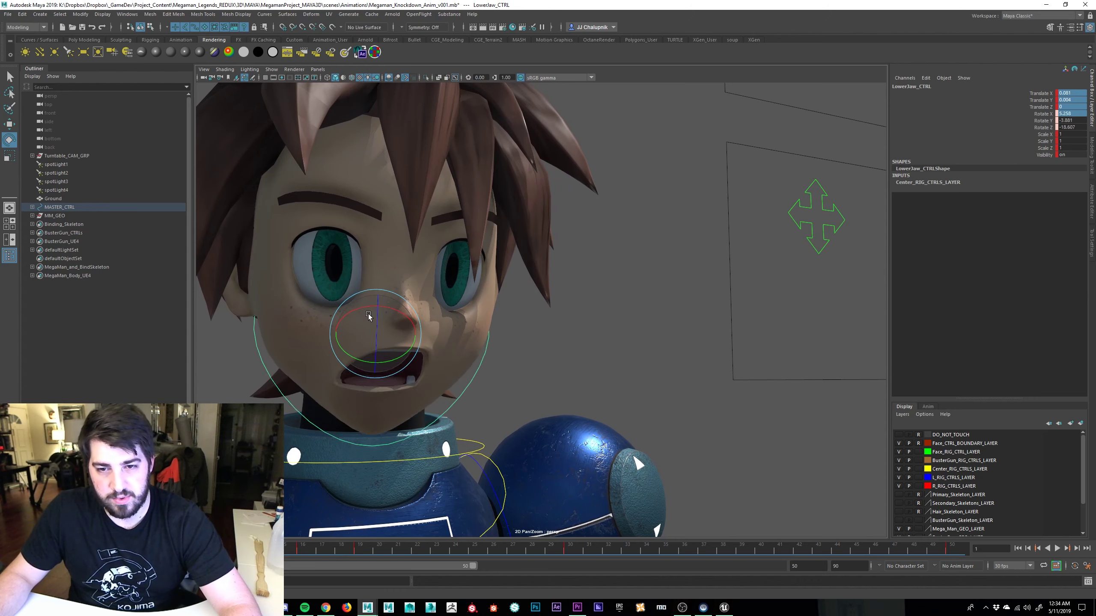
pyautogui.keyDown('alt'); pyautogui.moveTo(455, 373); pyautogui.dragTo(437, 366); pyautogui.keyUp('alt')
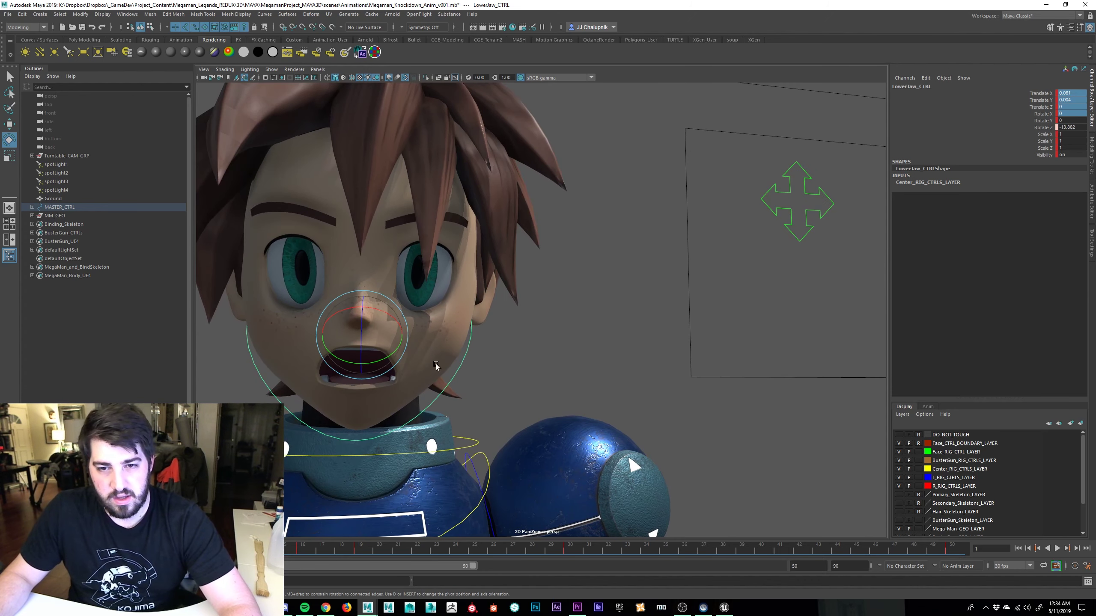
pyautogui.moveTo(347, 323); pyautogui.dragTo(369, 324)
pyautogui.hotkey('ctrl', 'z')
pyautogui.hotkey('ctrl', 'z')
pyautogui.hotkey('ctrl', 'z')
pyautogui.hotkey('ctrl', 'z')
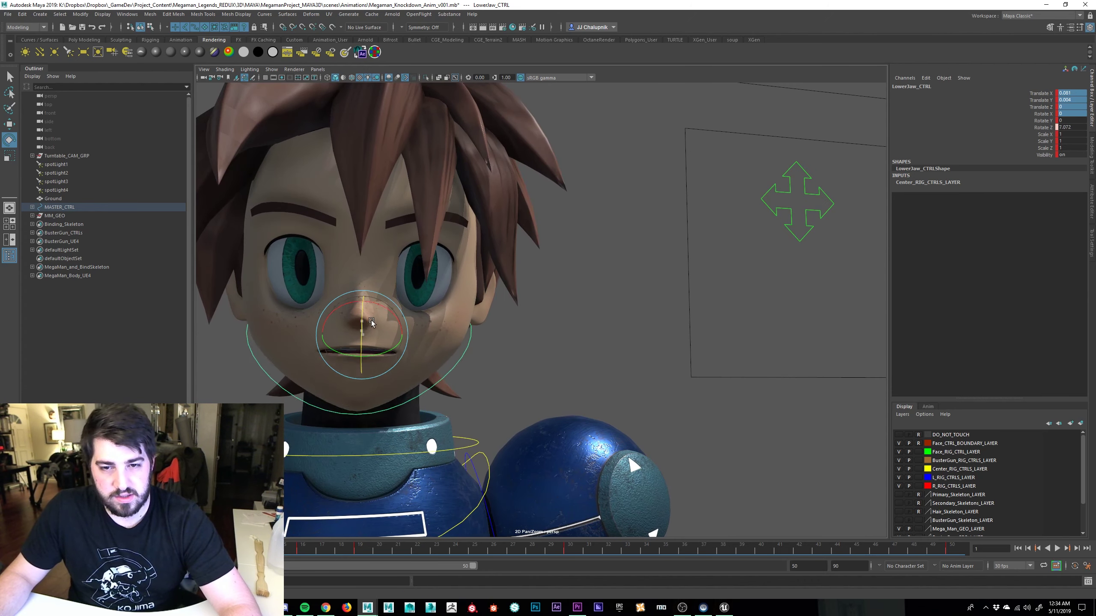
pyautogui.hotkey('shift', 'z')
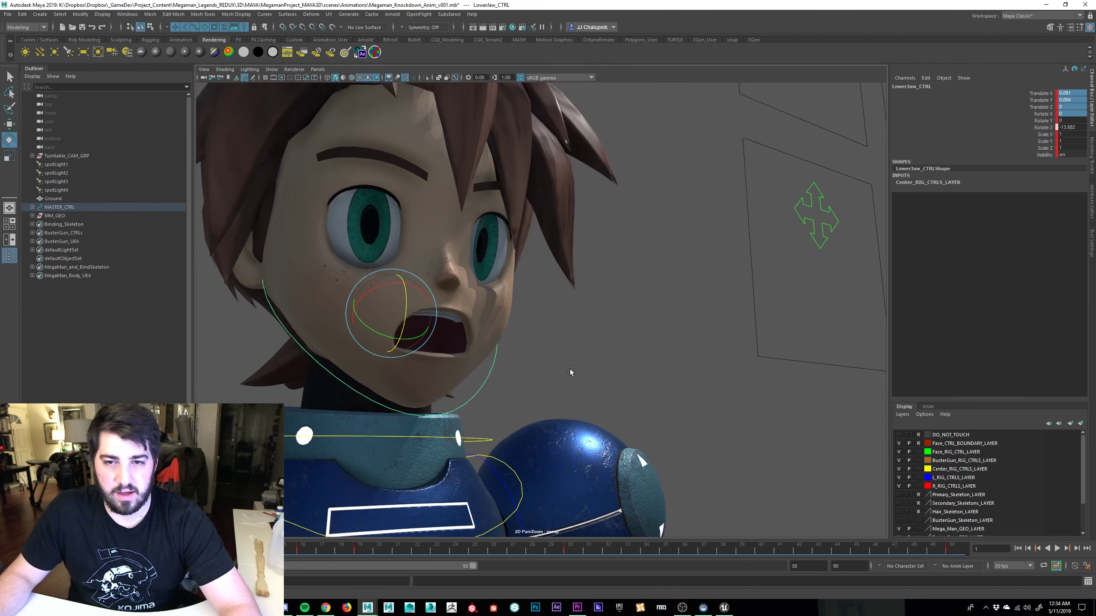
pyautogui.keyDown('alt'); pyautogui.moveTo(545, 368); pyautogui.dragTo(515, 337); pyautogui.keyUp('alt')
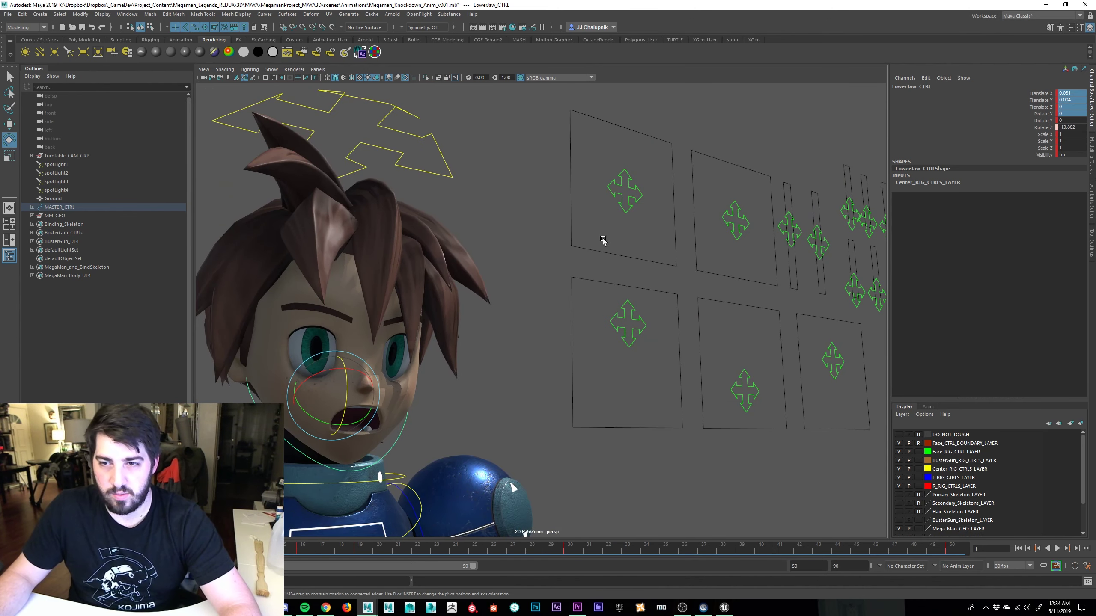
# Raise the eye line control to 3.449, then orbit toward a frontal view of the character.
pyautogui.click(642, 191)
pyautogui.press('w')
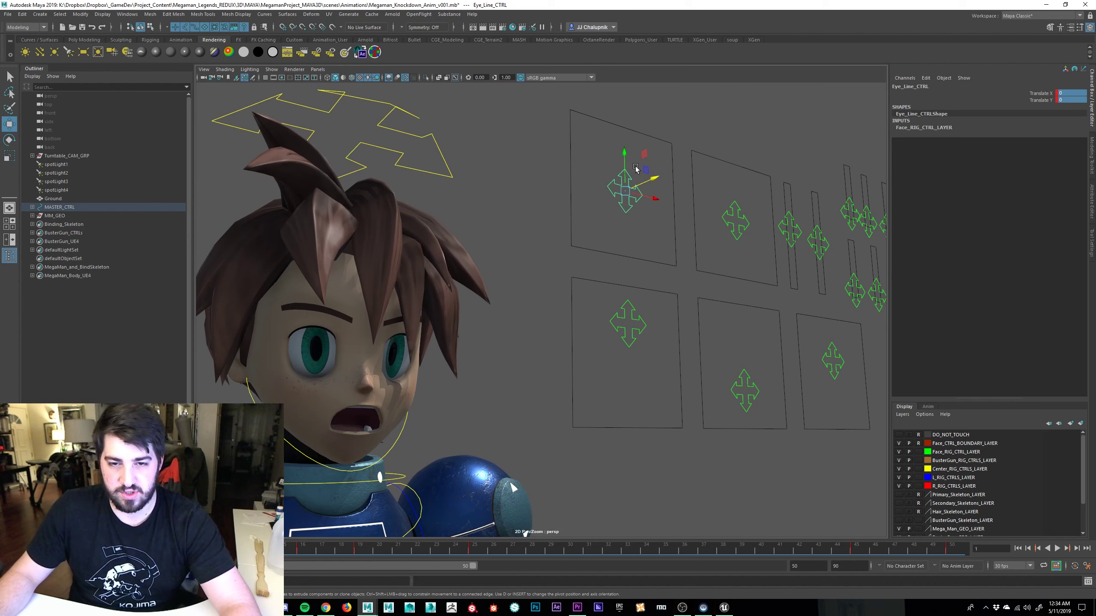
pyautogui.moveTo(625, 153); pyautogui.dragTo(471, 352)
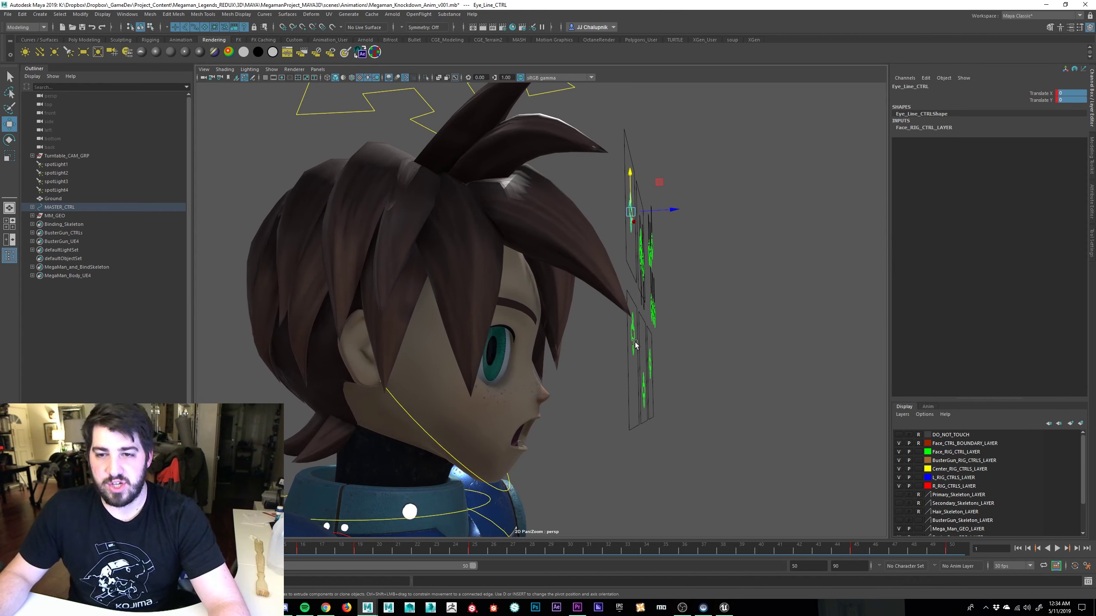
pyautogui.keyDown('alt'); pyautogui.moveTo(634, 344); pyautogui.dragTo(450, 396); pyautogui.keyUp('alt')
pyautogui.scroll(-8, 450, 396)
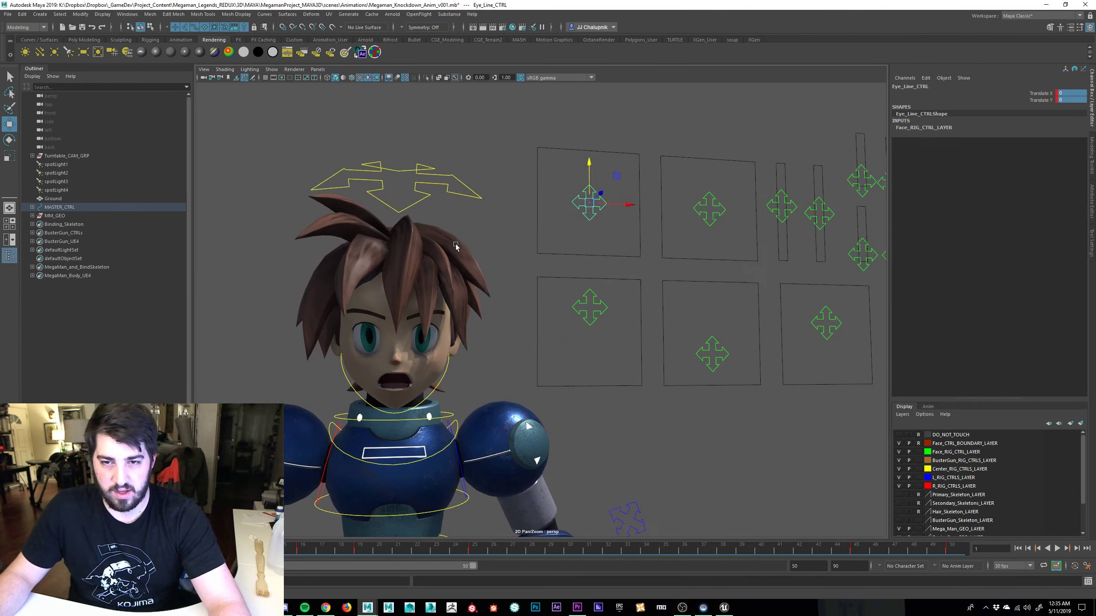
pyautogui.keyDown('alt'); pyautogui.moveTo(449, 445); pyautogui.dragTo(380, 403); pyautogui.keyUp('alt')
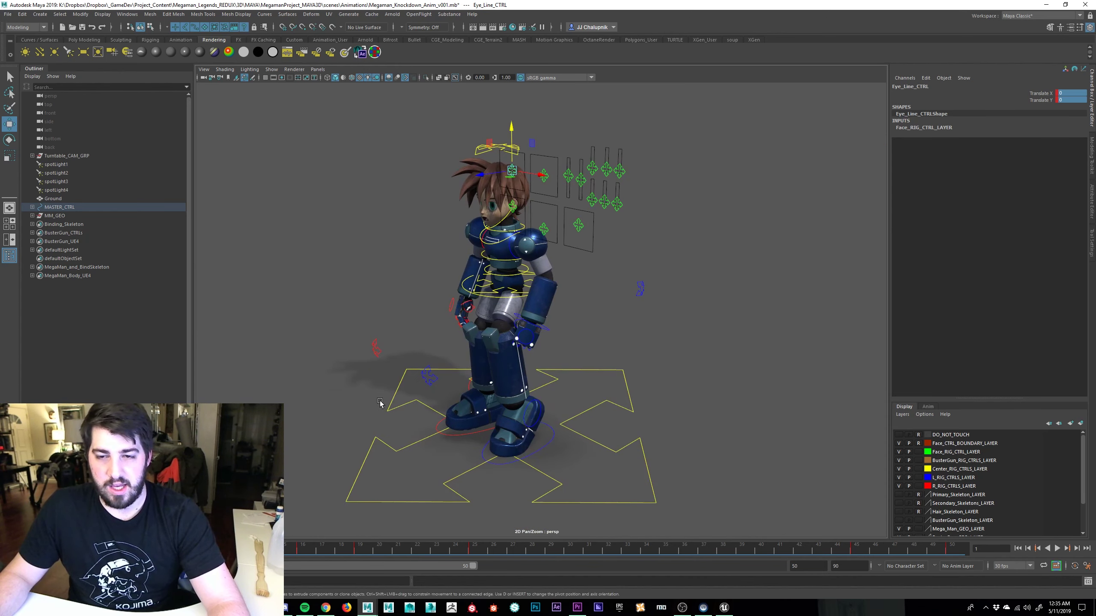
pyautogui.keyDown('alt'); pyautogui.moveTo(433, 434); pyautogui.dragTo(447, 427); pyautogui.keyUp('alt')
# Show joints in the viewport and make Primary_Skeleton_LAYER visible.
pyautogui.click(272, 70)
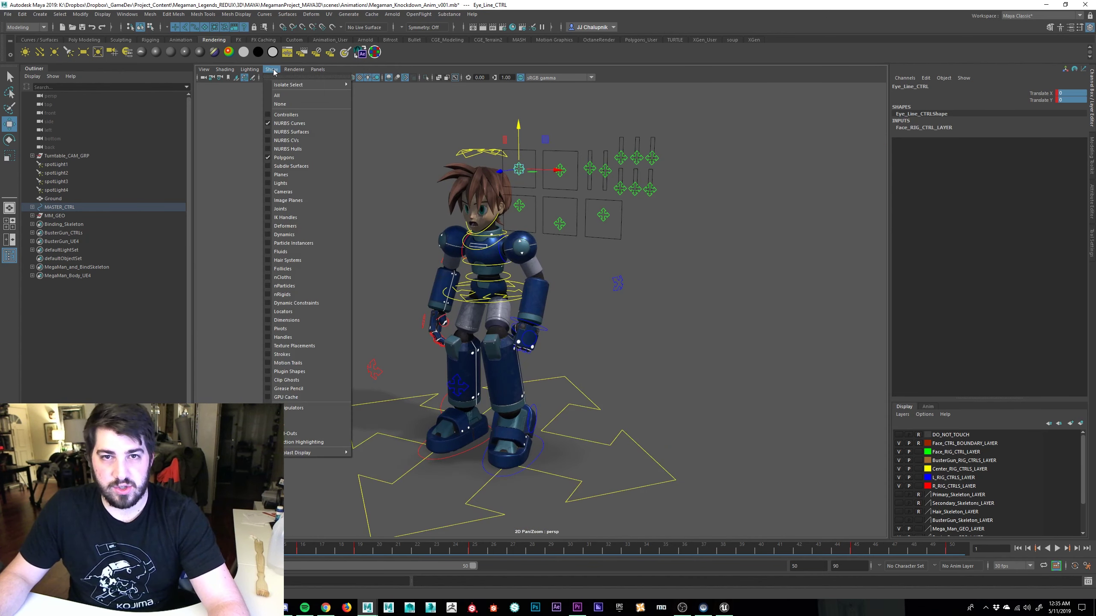
pyautogui.click(282, 209)
pyautogui.keyDown('alt'); pyautogui.moveTo(283, 209); pyautogui.dragTo(245, 51); pyautogui.keyUp('alt')
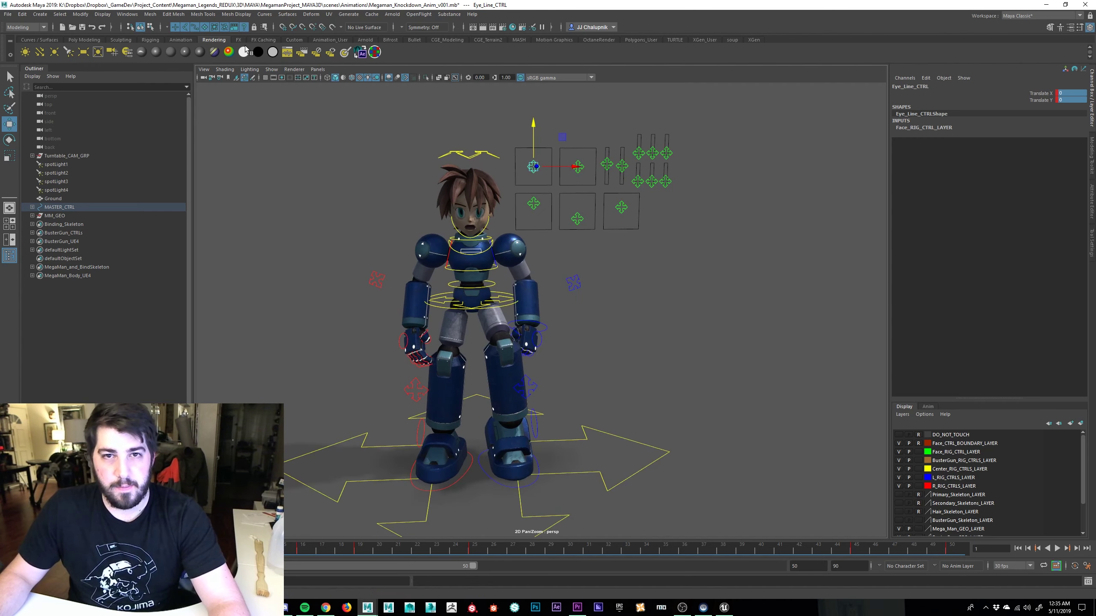
pyautogui.click(898, 495)
# Inspect the skeleton from a high three-quarter view.
pyautogui.keyDown('alt'); pyautogui.moveTo(388, 379); pyautogui.dragTo(536, 328); pyautogui.keyUp('alt')
pyautogui.scroll(3, 542, 328)
pyautogui.scroll(-3, 524, 261)
pyautogui.scroll(2, 545, 349)
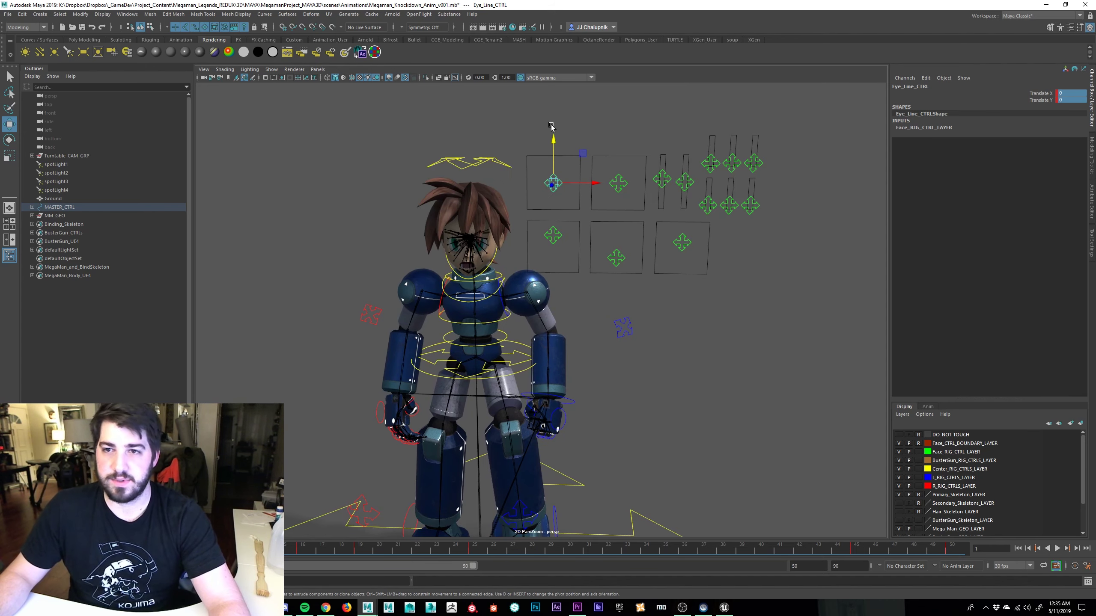
pyautogui.scroll(2, 594, 313)
pyautogui.click(271, 69)
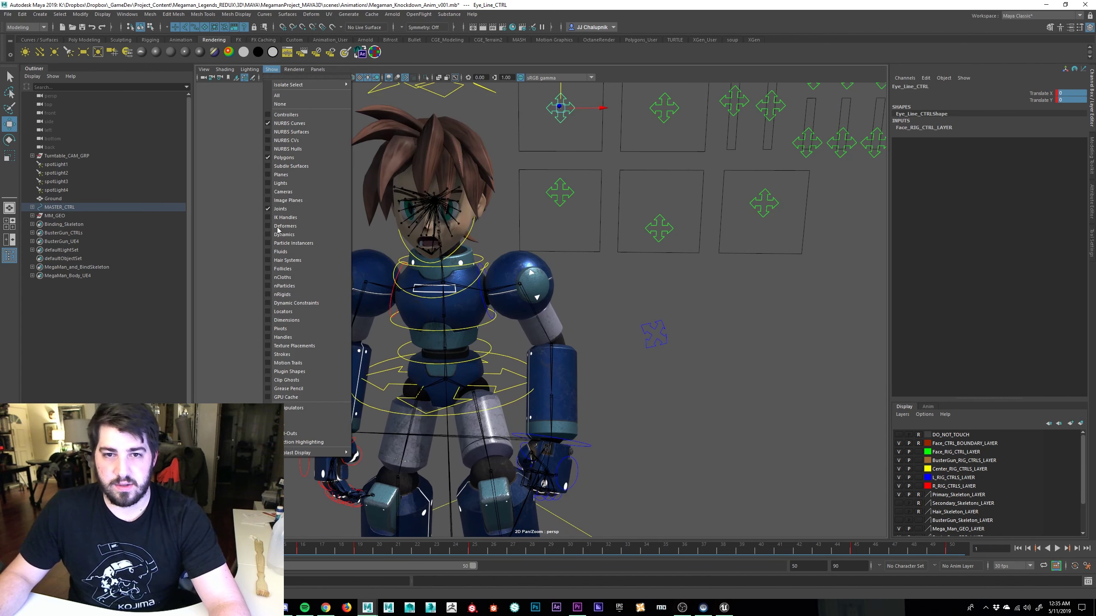
# Hide joints in the viewport and push the blink control up to close the eyes.
pyautogui.click(297, 203)
pyautogui.scroll(3, 407, 241)
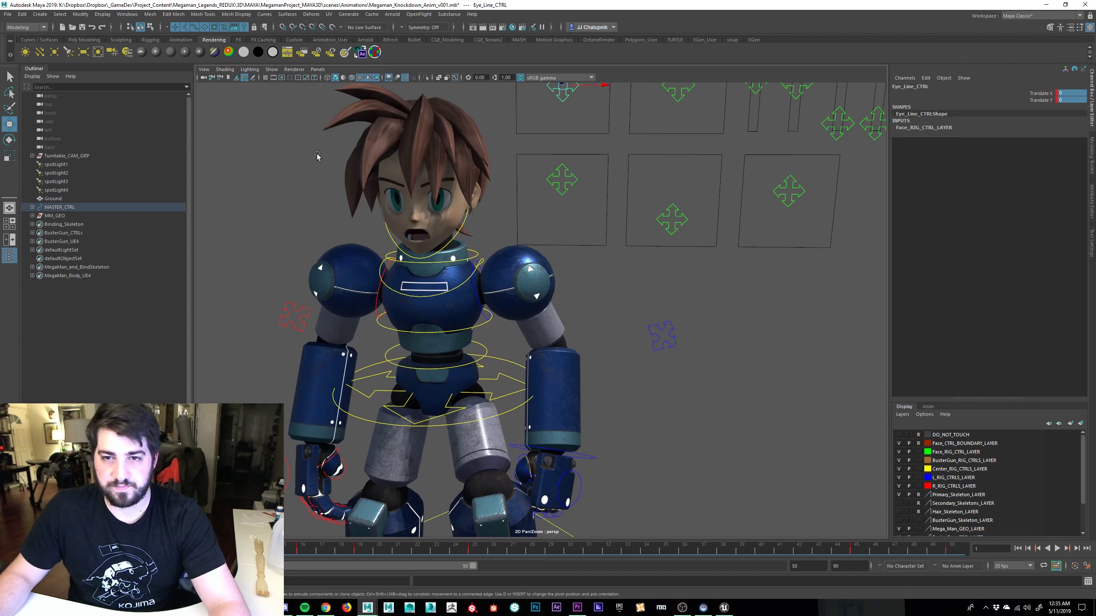
pyautogui.click(673, 194)
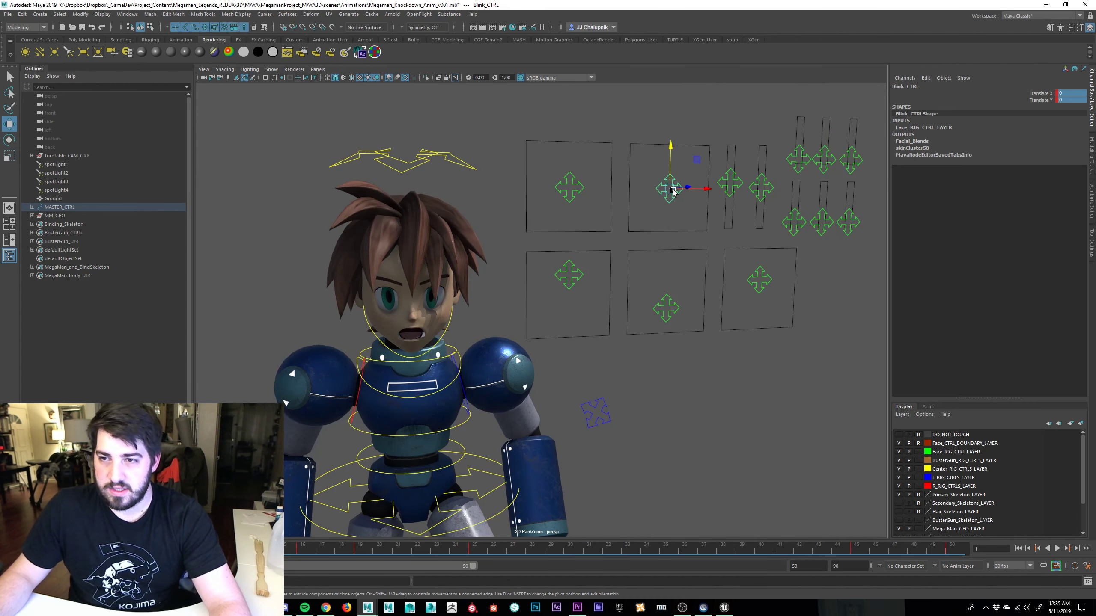
pyautogui.moveTo(670, 169); pyautogui.dragTo(661, 215)
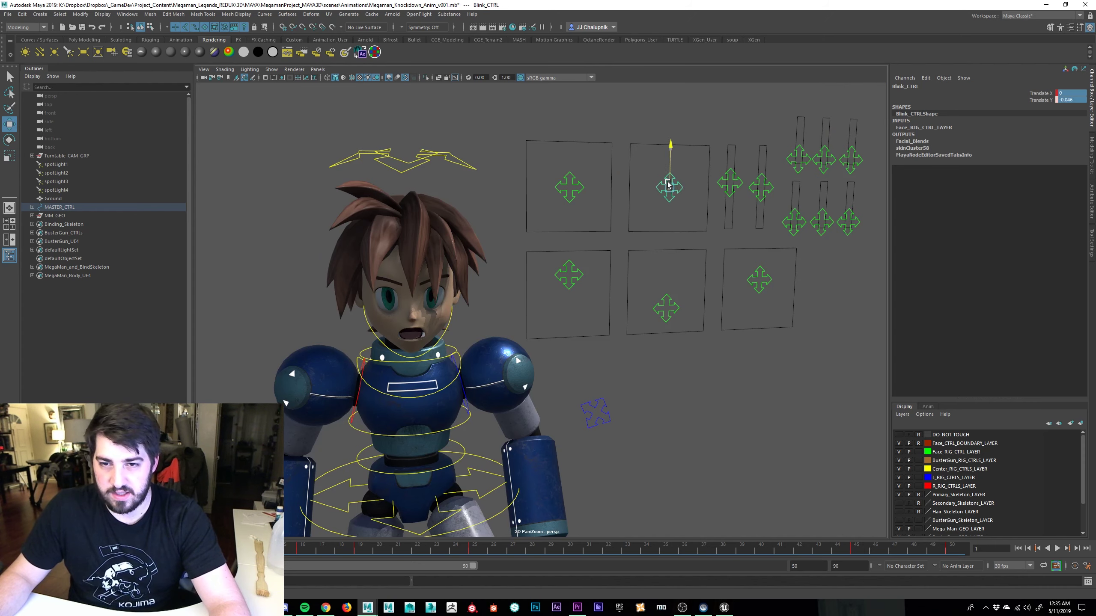
pyautogui.scroll(3, 505, 384)
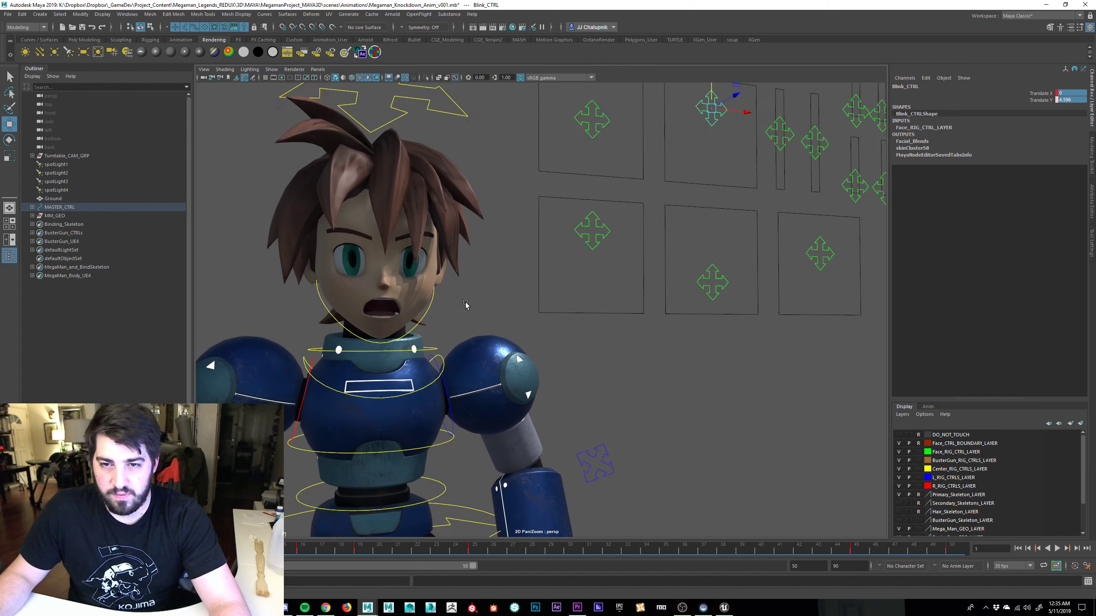
# Push the eyebrow control to its lower limit and the smile-frown control right to its limit.
pyautogui.click(719, 280)
pyautogui.moveTo(731, 255); pyautogui.dragTo(822, 394)
pyautogui.keyDown('alt'); pyautogui.moveTo(821, 394); pyautogui.dragTo(713, 424, button='middle'); pyautogui.keyUp('alt')
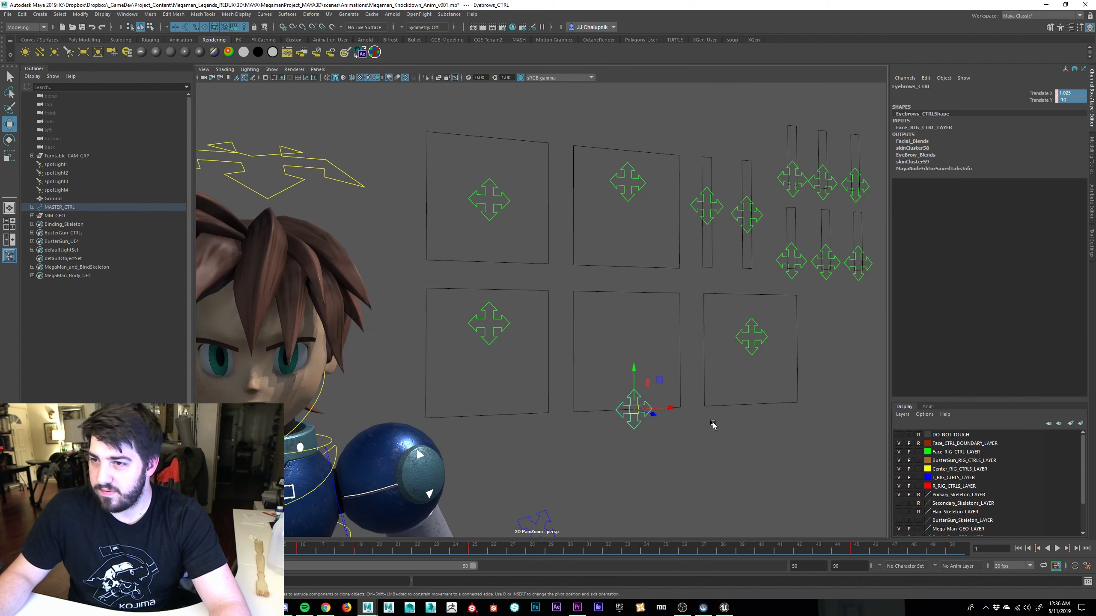
pyautogui.click(760, 341)
pyautogui.keyDown('alt'); pyautogui.moveTo(760, 341); pyautogui.dragTo(812, 298, button='middle'); pyautogui.keyUp('alt')
pyautogui.moveTo(812, 297); pyautogui.dragTo(824, 250)
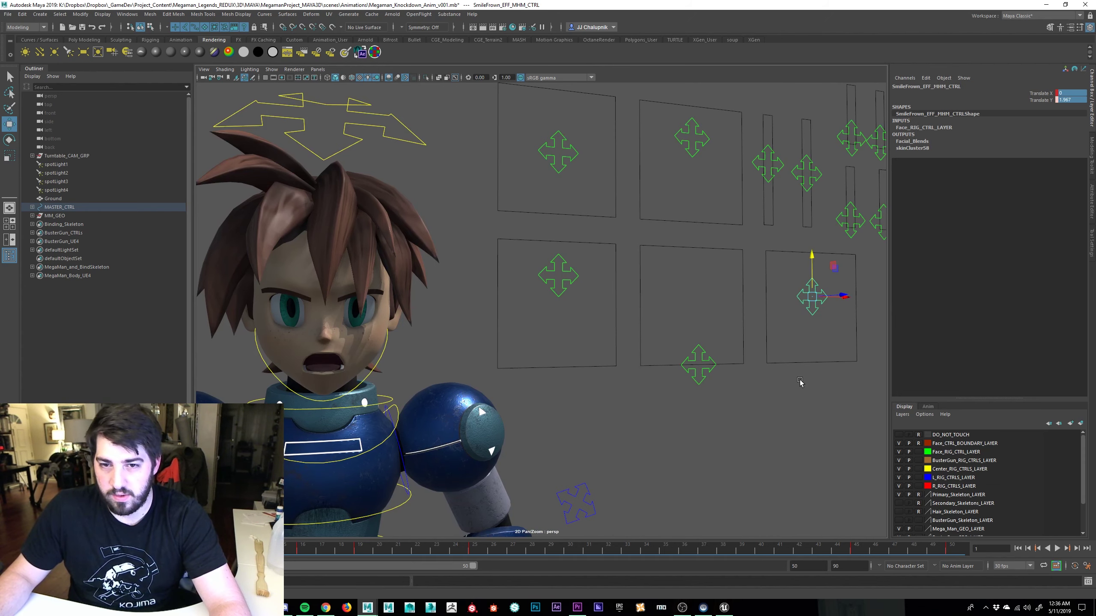
pyautogui.keyDown('alt'); pyautogui.moveTo(799, 382); pyautogui.dragTo(761, 426, button='middle'); pyautogui.keyUp('alt')
pyautogui.moveTo(782, 341); pyautogui.dragTo(860, 331)
pyautogui.keyDown('alt'); pyautogui.moveTo(671, 401); pyautogui.dragTo(781, 353); pyautogui.keyUp('alt')
# Raise the brow-flatten, eyebrow and sad-brow controls on the face board.
pyautogui.click(843, 234)
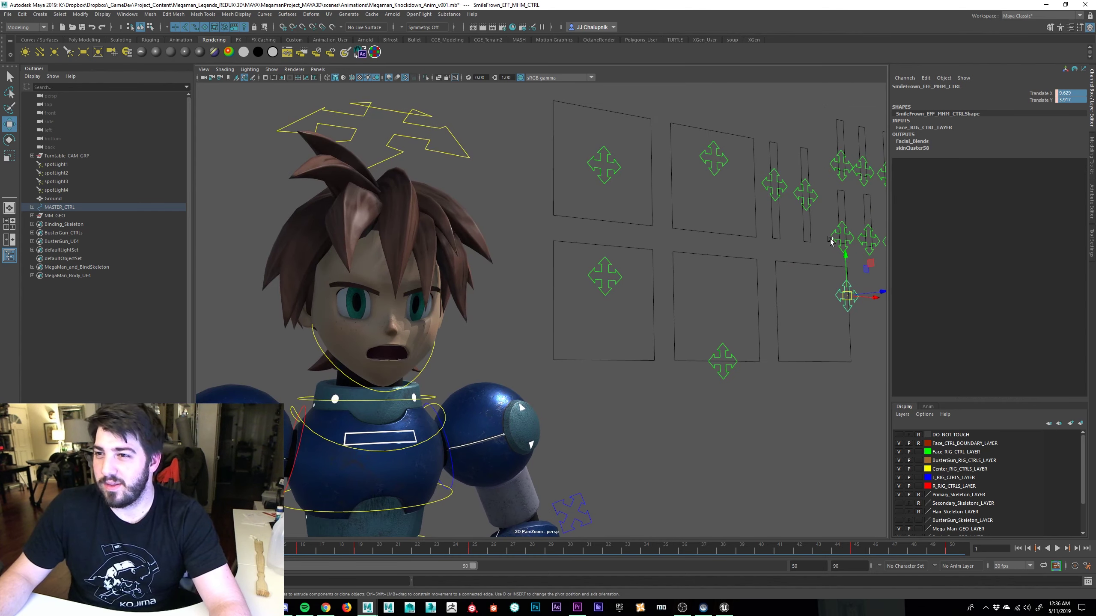
pyautogui.moveTo(841, 206); pyautogui.dragTo(833, 149)
pyautogui.keyDown('alt'); pyautogui.moveTo(860, 296); pyautogui.dragTo(818, 203); pyautogui.keyUp('alt')
pyautogui.click(827, 259)
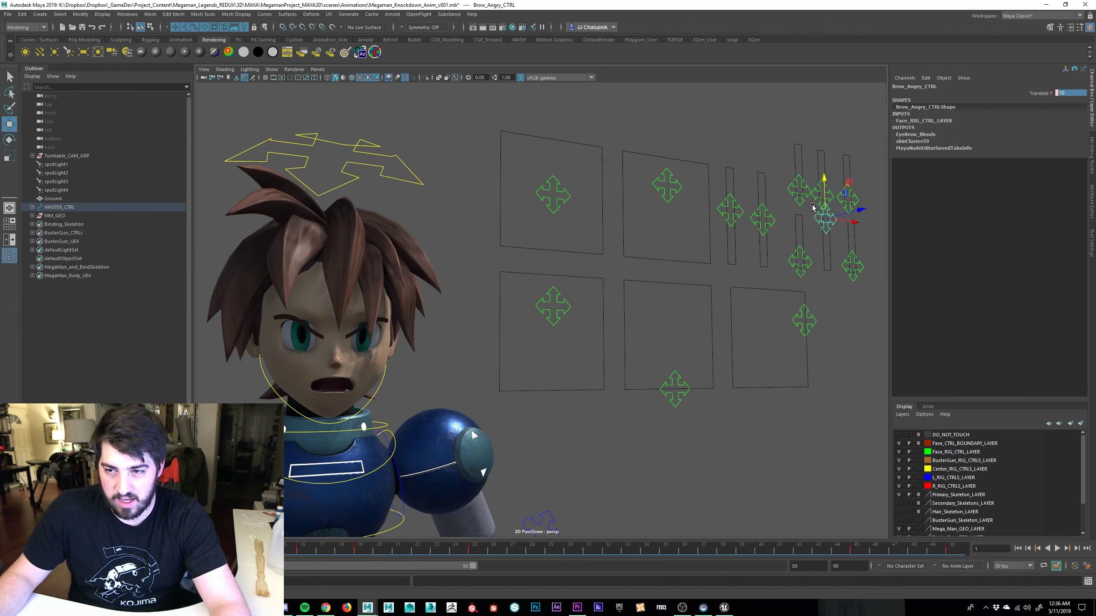
pyautogui.click(688, 368)
pyautogui.moveTo(684, 362); pyautogui.dragTo(577, 404)
pyautogui.click(790, 328)
pyautogui.click(790, 311)
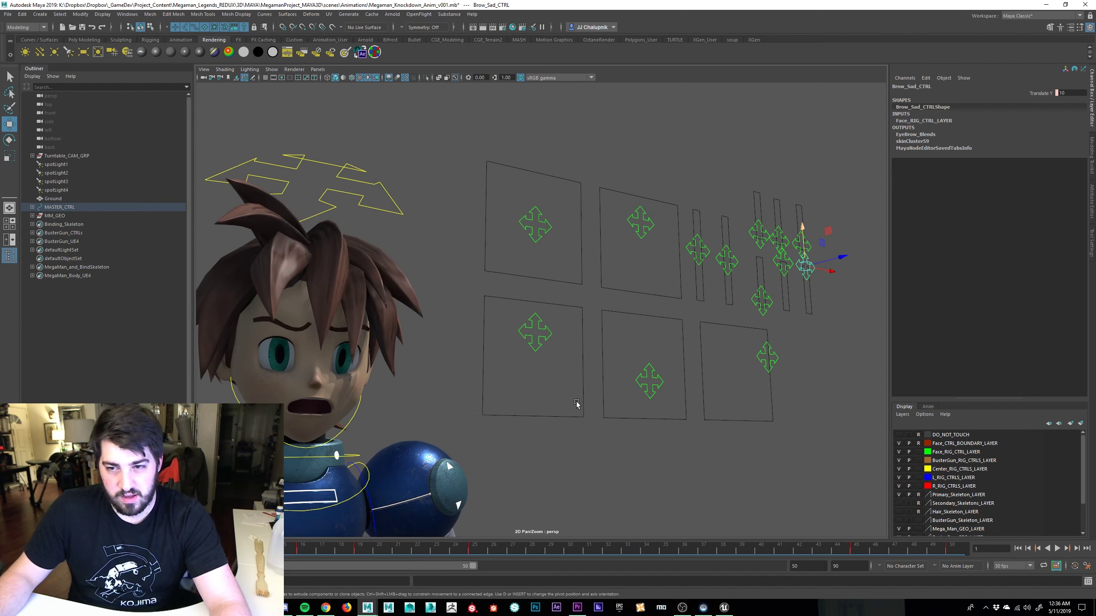
# Reset the lower jaw control to zero and adjust the pucker control on the face board.
pyautogui.click(539, 337)
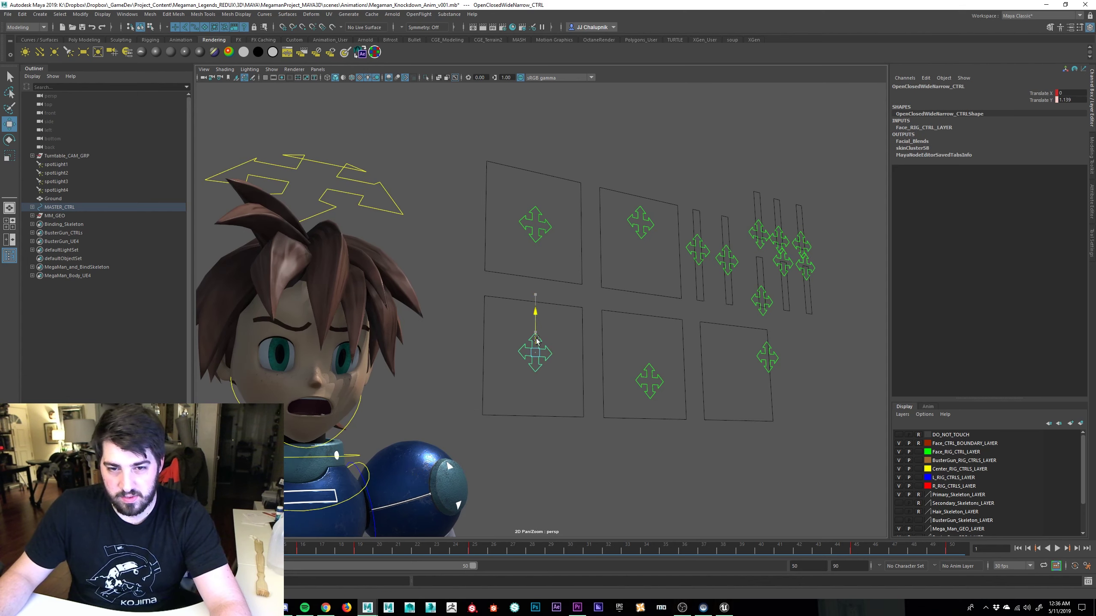
pyautogui.click(364, 415)
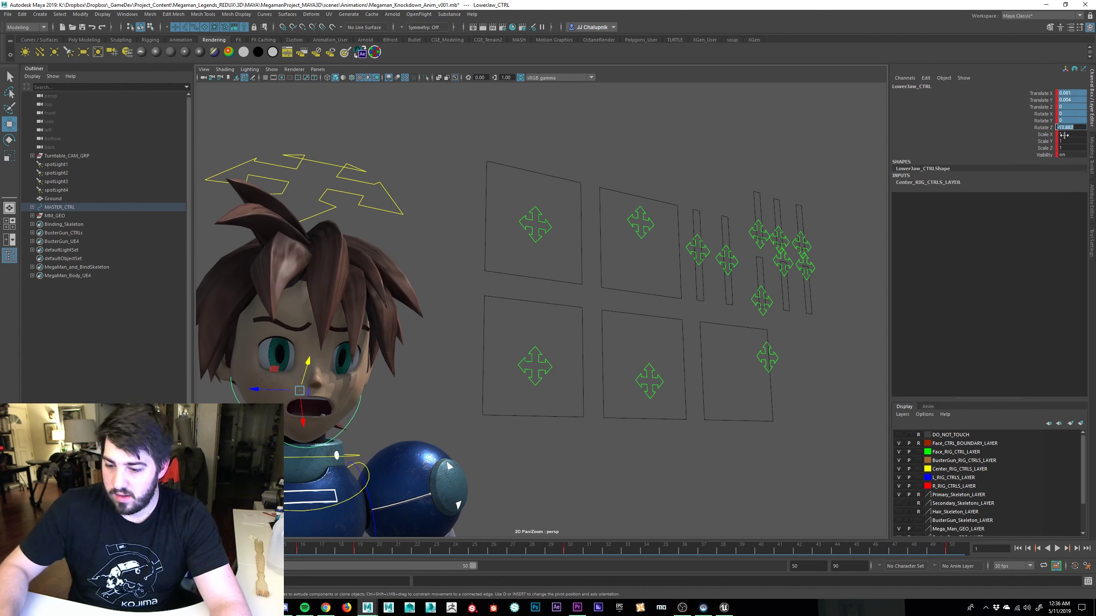
pyautogui.press('Return')
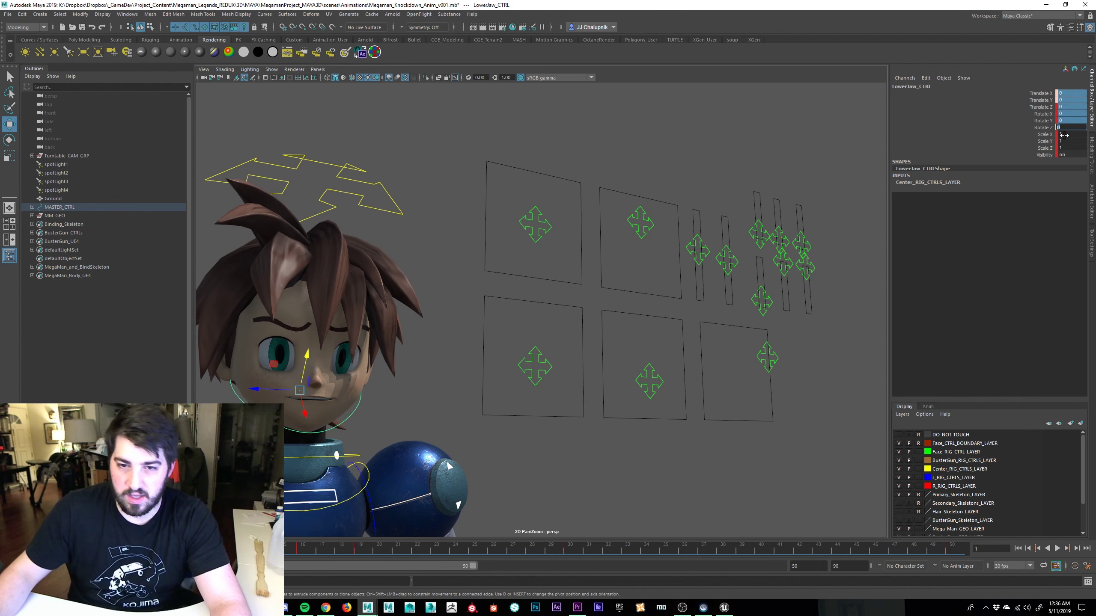
pyautogui.click(751, 236)
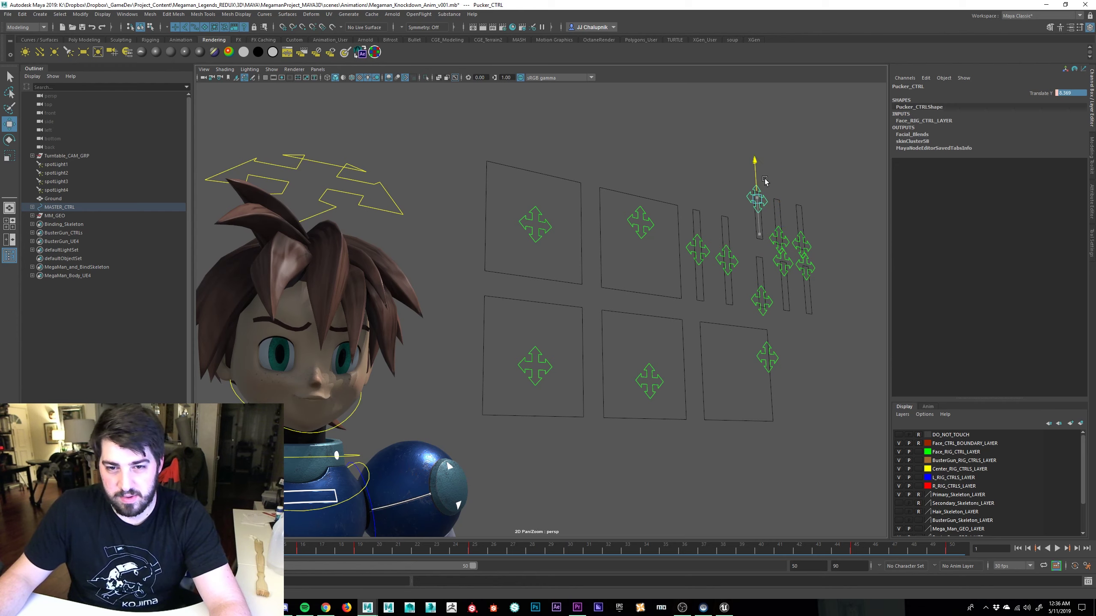
pyautogui.keyDown('alt'); pyautogui.moveTo(647, 254); pyautogui.dragTo(345, 368); pyautogui.keyUp('alt')
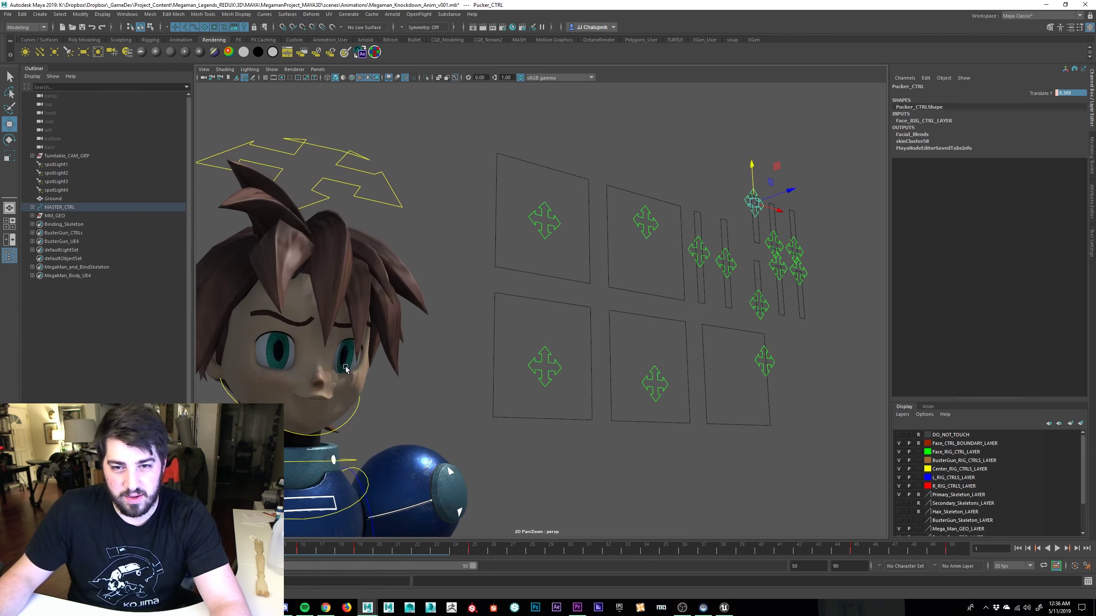
pyautogui.scroll(-3, 474, 359)
pyautogui.scroll(4, 658, 353)
pyautogui.scroll(-3, 658, 353)
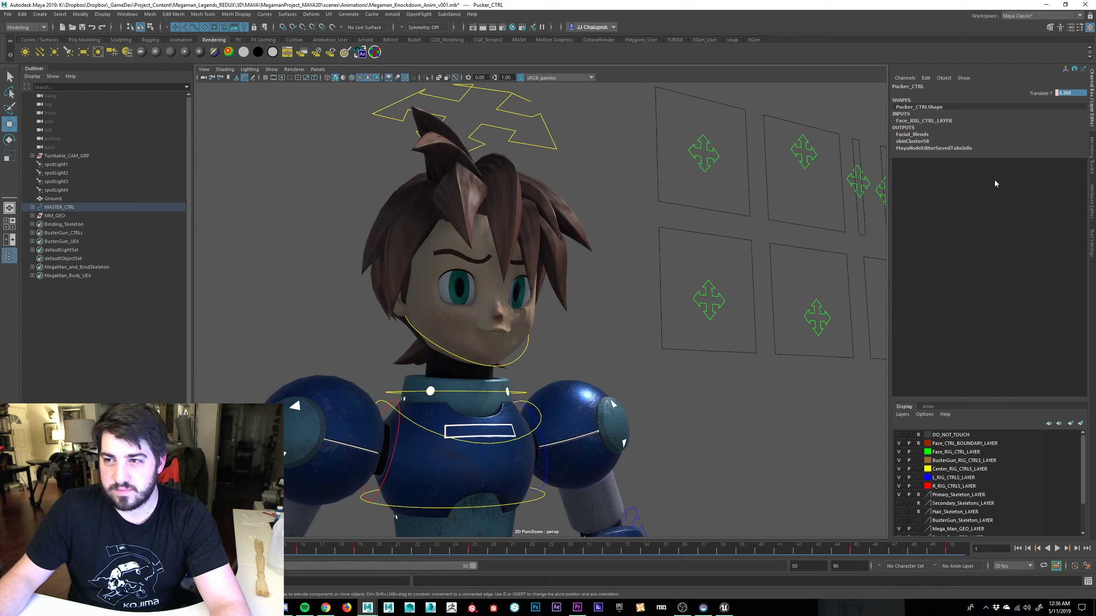
pyautogui.keyDown('alt'); pyautogui.moveTo(890, 205); pyautogui.dragTo(746, 238, button='middle'); pyautogui.keyUp('alt')
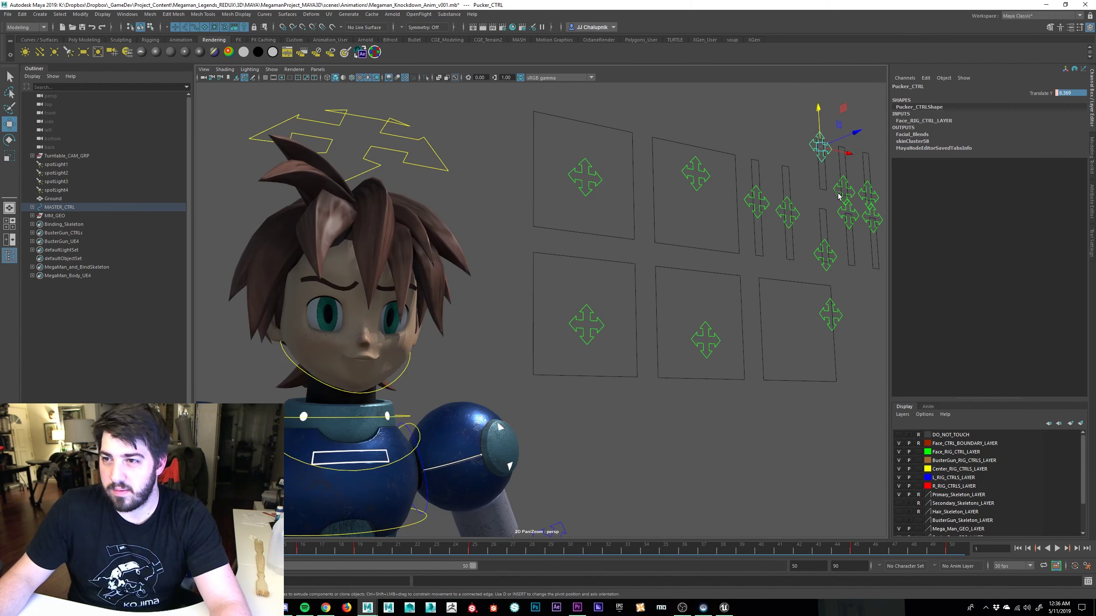
pyautogui.moveTo(844, 177); pyautogui.dragTo(837, 139)
# Pull the smile-frown control down to give Mega Man a frown.
pyautogui.click(821, 323)
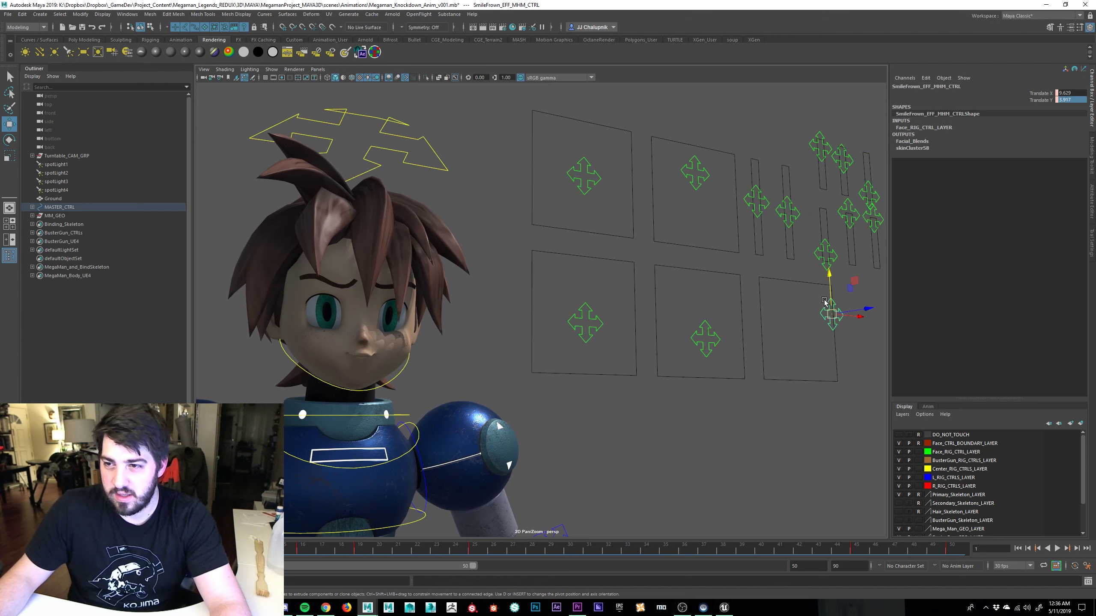
pyautogui.moveTo(830, 303); pyautogui.dragTo(834, 338)
pyautogui.scroll(-10, 267, 303)
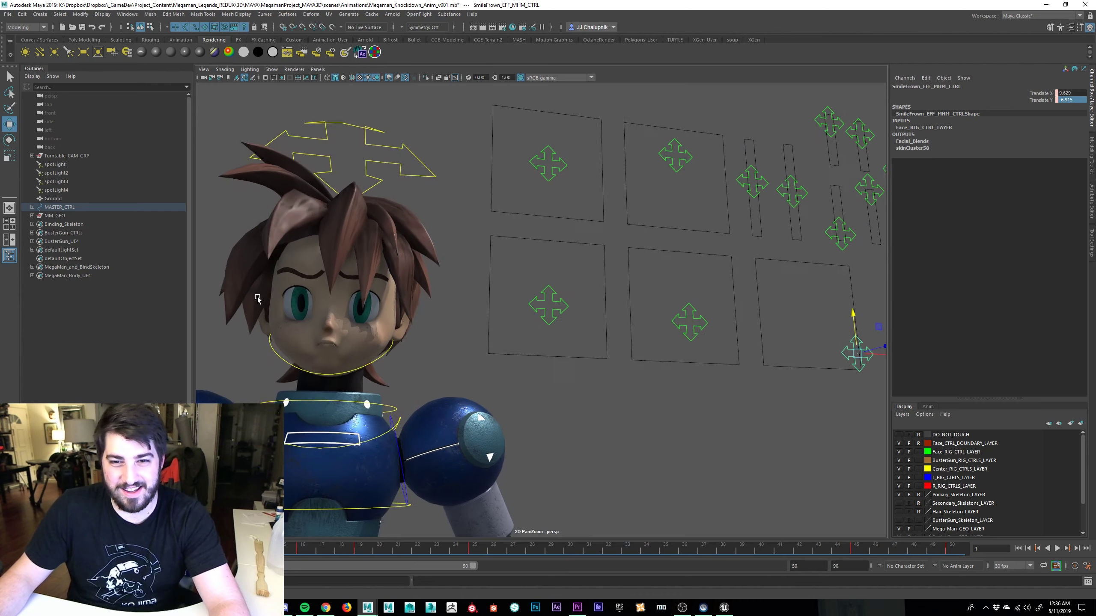
pyautogui.scroll(-6, 436, 357)
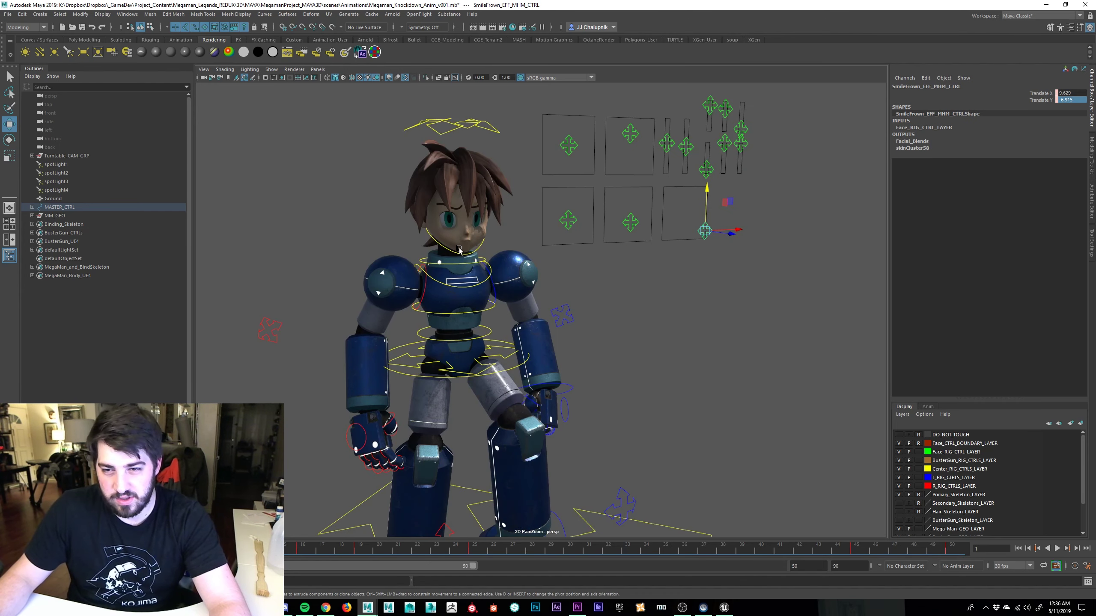
pyautogui.keyDown('alt'); pyautogui.moveTo(441, 311); pyautogui.dragTo(733, 317); pyautogui.keyUp('alt')
pyautogui.click(798, 367)
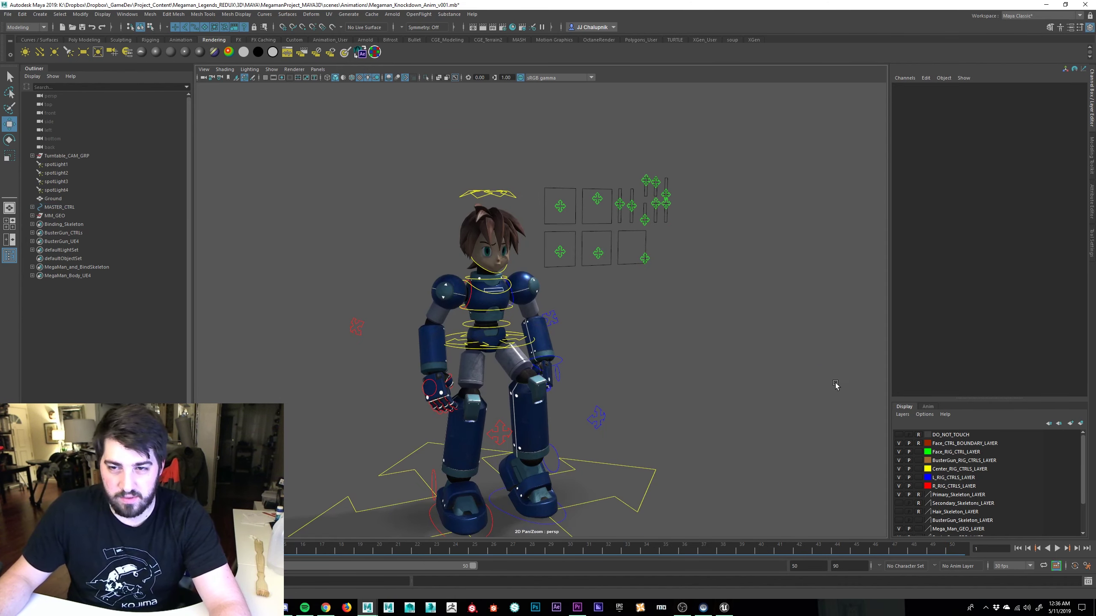
pyautogui.keyDown('alt'); pyautogui.moveTo(667, 336); pyautogui.dragTo(807, 360); pyautogui.keyUp('alt')
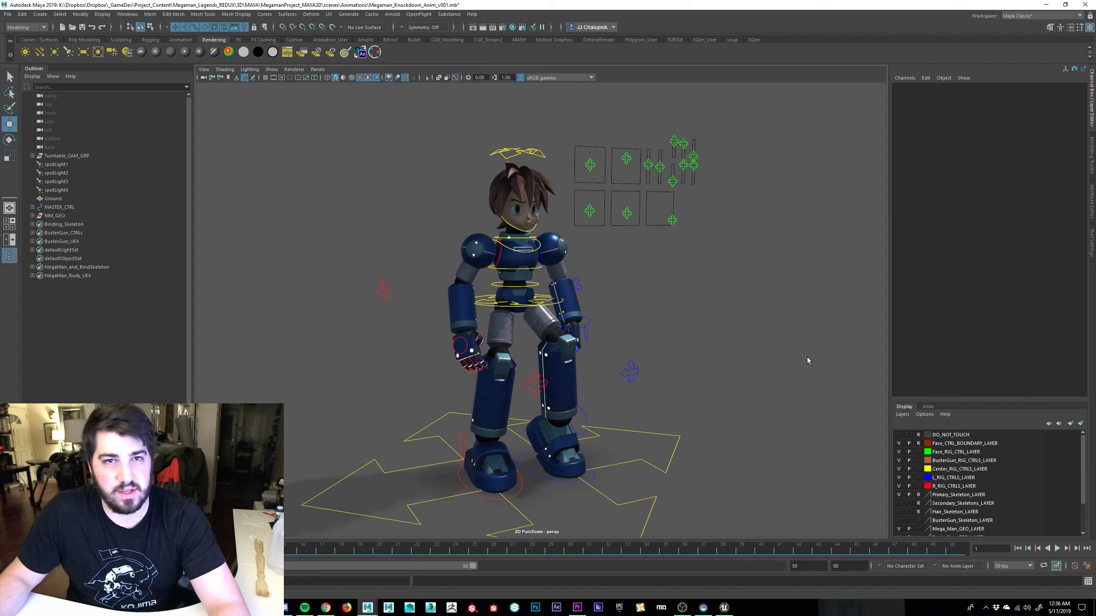
pyautogui.click(61, 14)
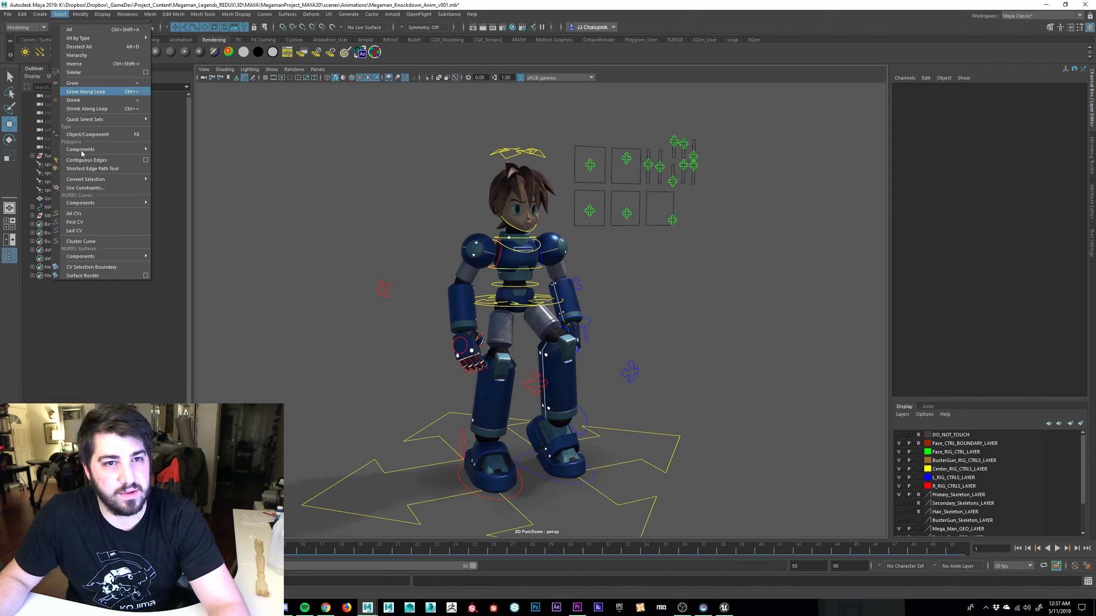
pyautogui.moveTo(102, 122)
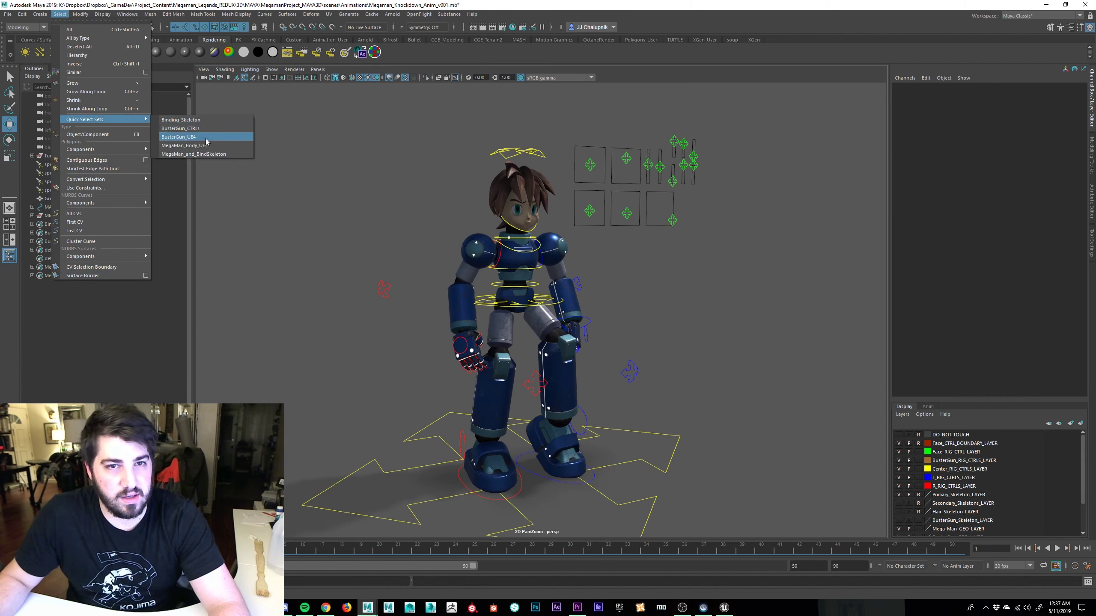
pyautogui.click(194, 154)
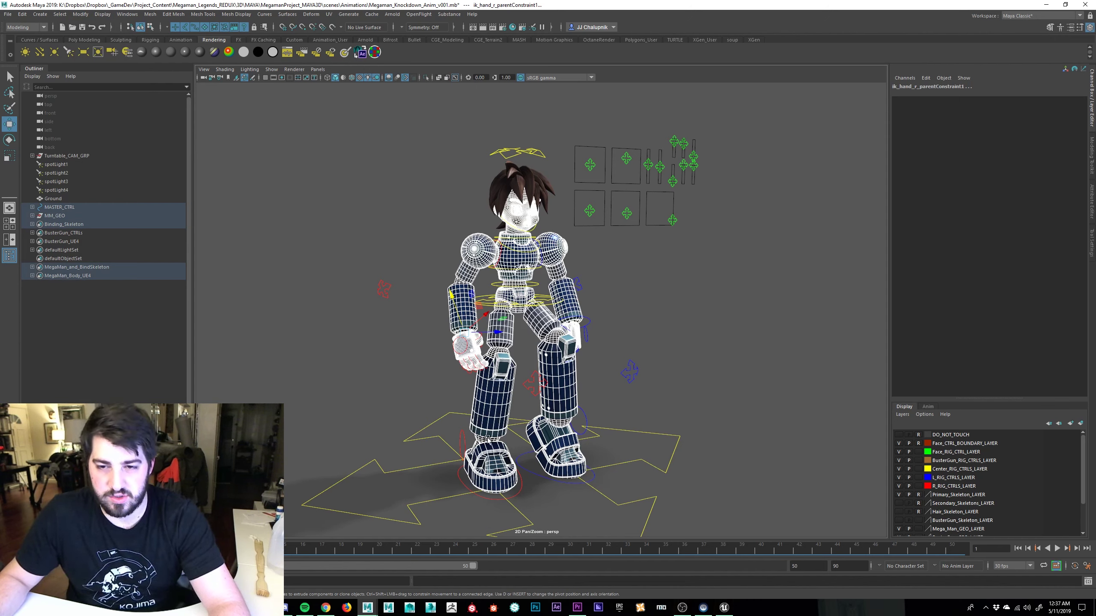
pyautogui.moveTo(639, 325)
pyautogui.keyDown('alt'); pyautogui.mouseDown()
pyautogui.moveTo(610, 324)
pyautogui.moveTo(641, 331)
pyautogui.mouseUp(); pyautogui.keyUp('alt')
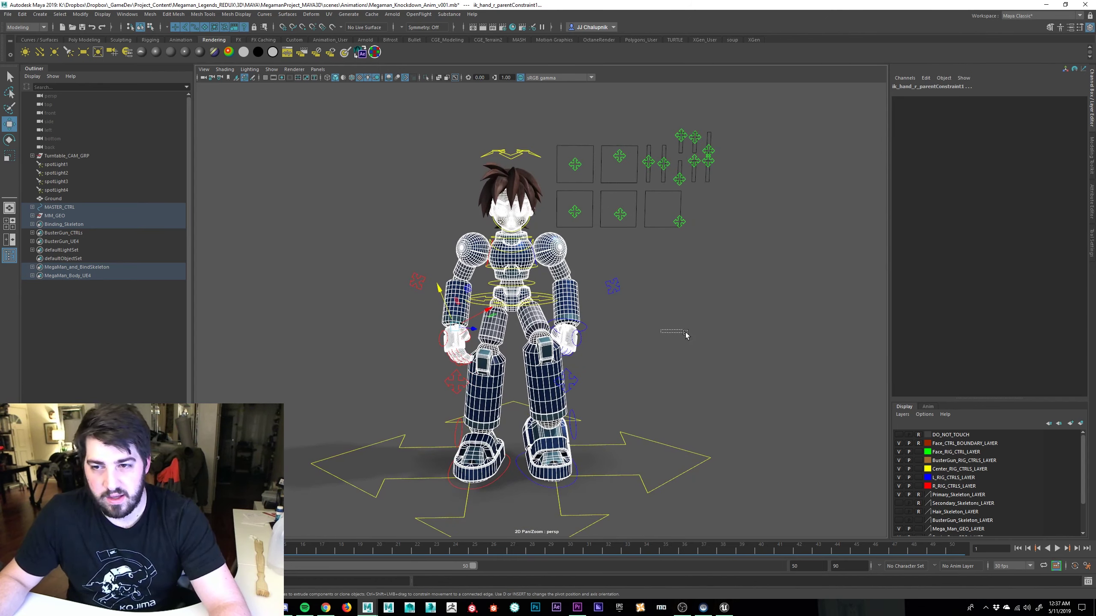
pyautogui.click(686, 335)
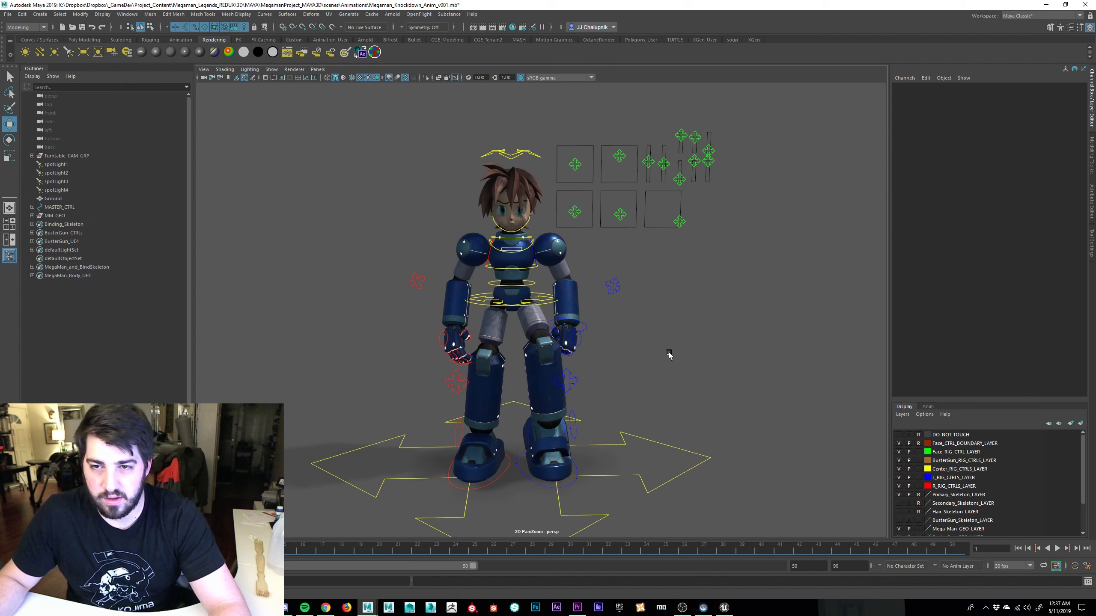
pyautogui.keyDown('alt'); pyautogui.moveTo(650, 351); pyautogui.dragTo(698, 350); pyautogui.keyUp('alt')
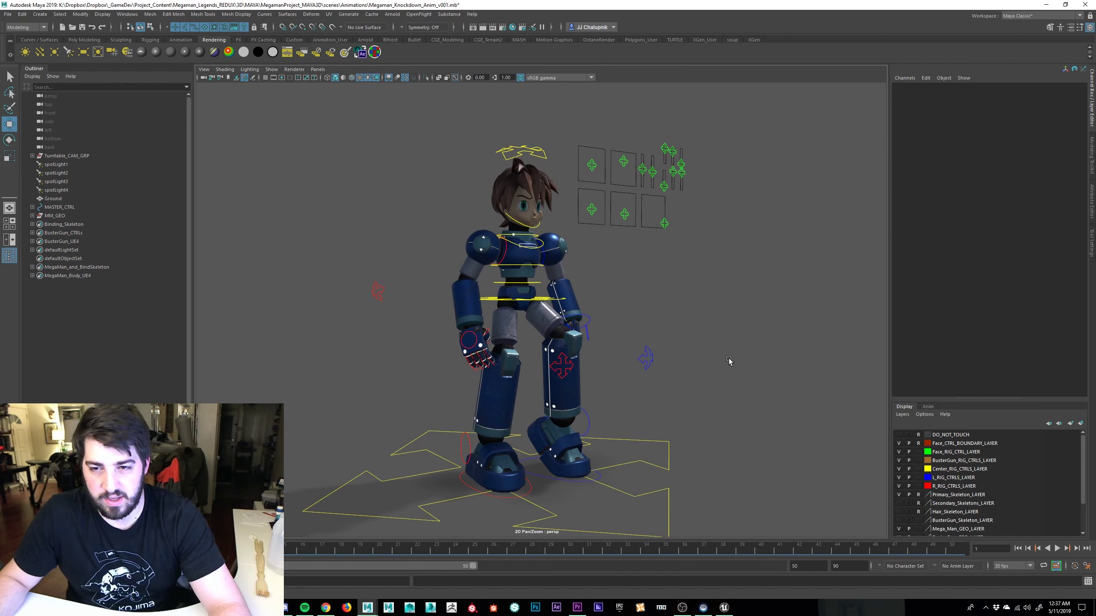
pyautogui.keyDown('alt'); pyautogui.moveTo(729, 361); pyautogui.dragTo(625, 365, button='right'); pyautogui.keyUp('alt')
pyautogui.keyDown('alt'); pyautogui.moveTo(678, 399); pyautogui.dragTo(678, 365, button='right'); pyautogui.keyUp('alt')
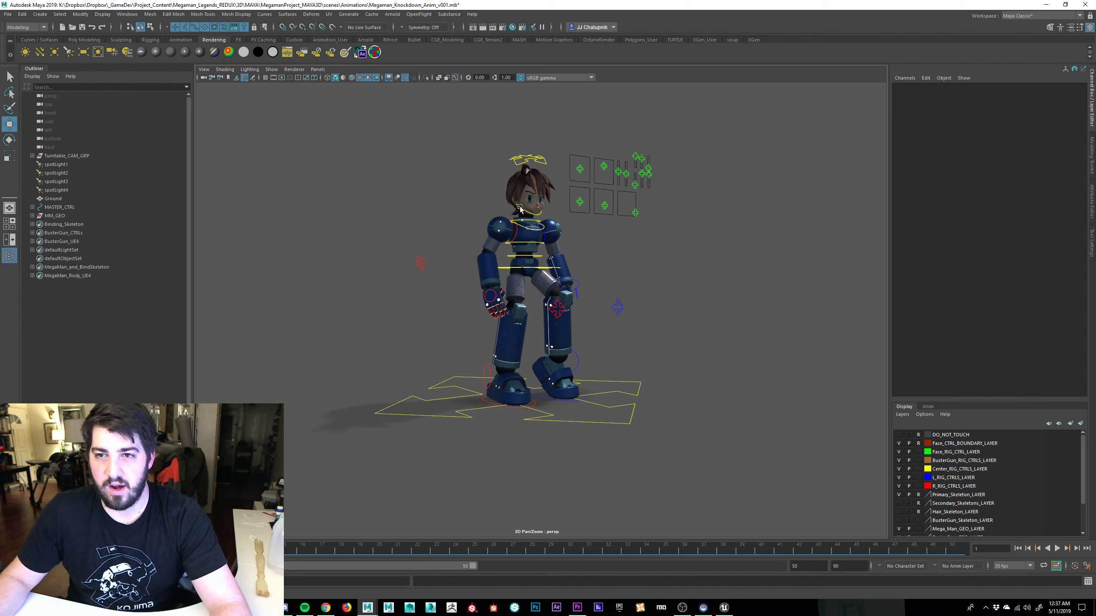
pyautogui.moveTo(580, 314)
pyautogui.keyDown('alt'); pyautogui.mouseDown()
pyautogui.moveTo(694, 313)
pyautogui.moveTo(712, 361)
pyautogui.moveTo(604, 308)
pyautogui.moveTo(387, 313)
pyautogui.moveTo(580, 311)
pyautogui.mouseUp(); pyautogui.keyUp('alt')
# Select the left hand and wrist IK controls and raise the left arm up and forward.
pyautogui.keyDown('alt'); pyautogui.moveTo(580, 310); pyautogui.dragTo(765, 325, button='right'); pyautogui.keyUp('alt')
pyautogui.keyDown('alt'); pyautogui.moveTo(766, 326); pyautogui.dragTo(603, 271); pyautogui.keyUp('alt')
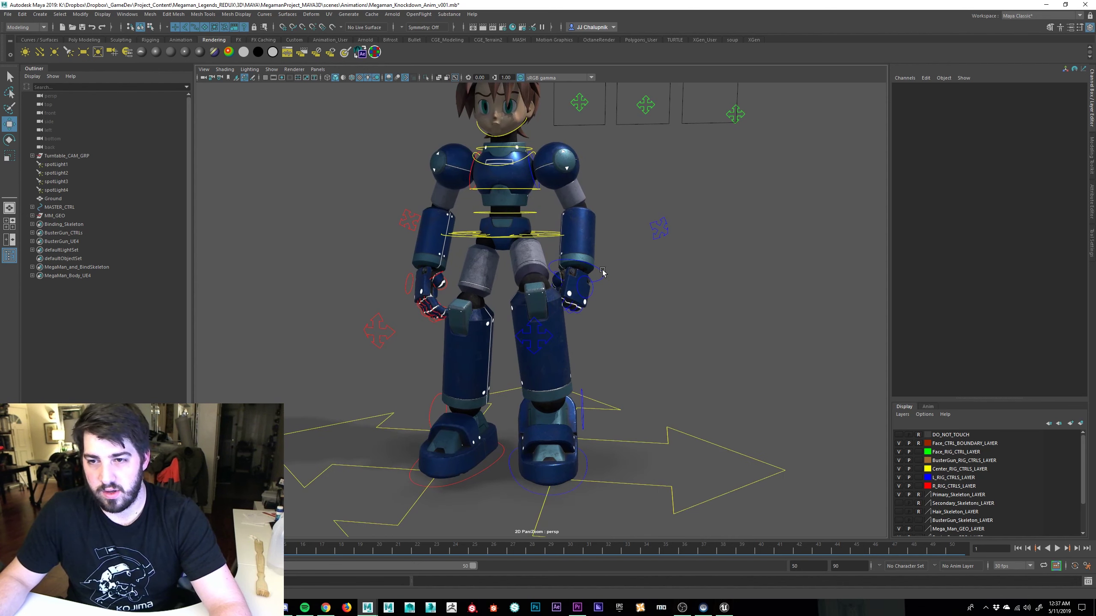
pyautogui.click(591, 283)
pyautogui.keyDown('alt'); pyautogui.moveTo(591, 283); pyautogui.dragTo(733, 329, button='right'); pyautogui.keyUp('alt')
pyautogui.keyDown('alt'); pyautogui.moveTo(733, 328); pyautogui.dragTo(702, 460, button='middle'); pyautogui.keyUp('alt')
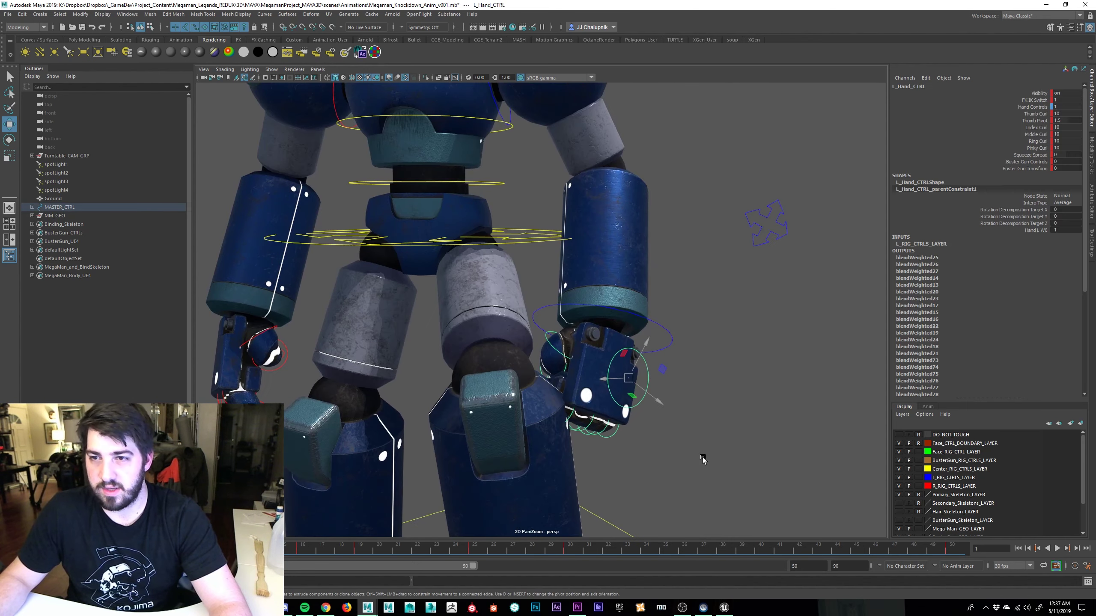
pyautogui.keyDown('alt'); pyautogui.moveTo(702, 459); pyautogui.dragTo(618, 372, button='right'); pyautogui.keyUp('alt')
pyautogui.click(606, 329)
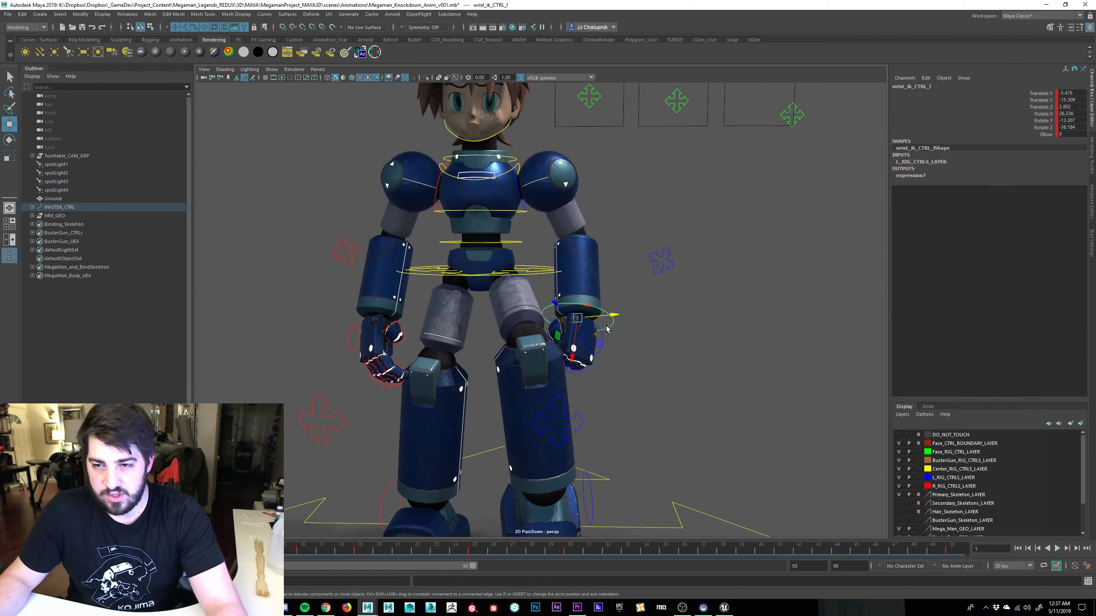
pyautogui.keyDown('alt'); pyautogui.moveTo(606, 328); pyautogui.dragTo(704, 310); pyautogui.keyUp('alt')
pyautogui.press('e')
# On L_Hand_CTRL, raise Buster Gun Transform to 10 and set Buster Gun Controls to 1.
pyautogui.click(701, 308)
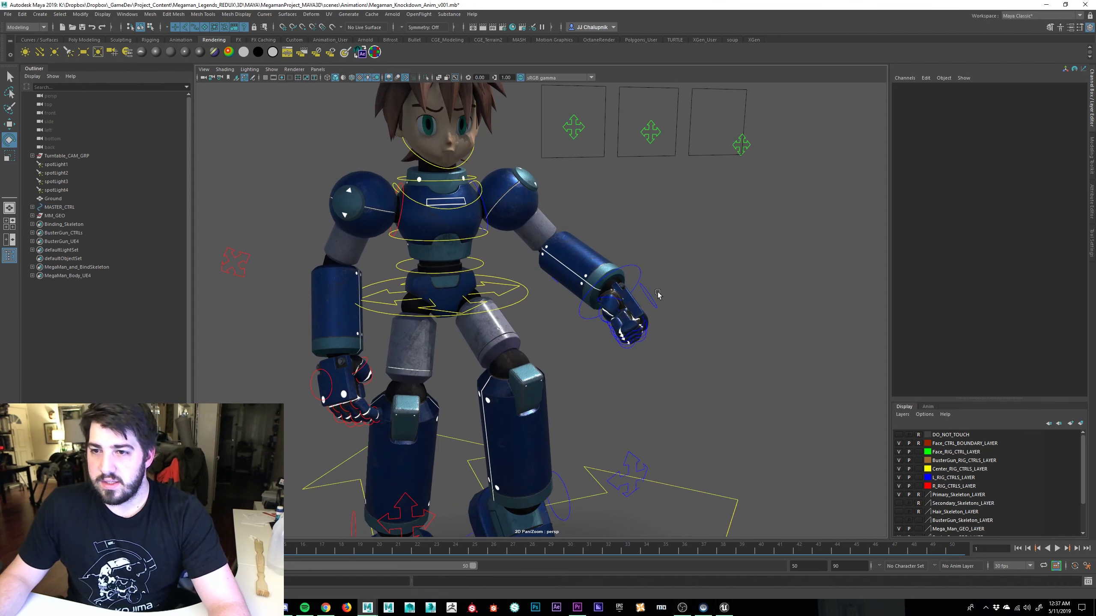
pyautogui.click(655, 297)
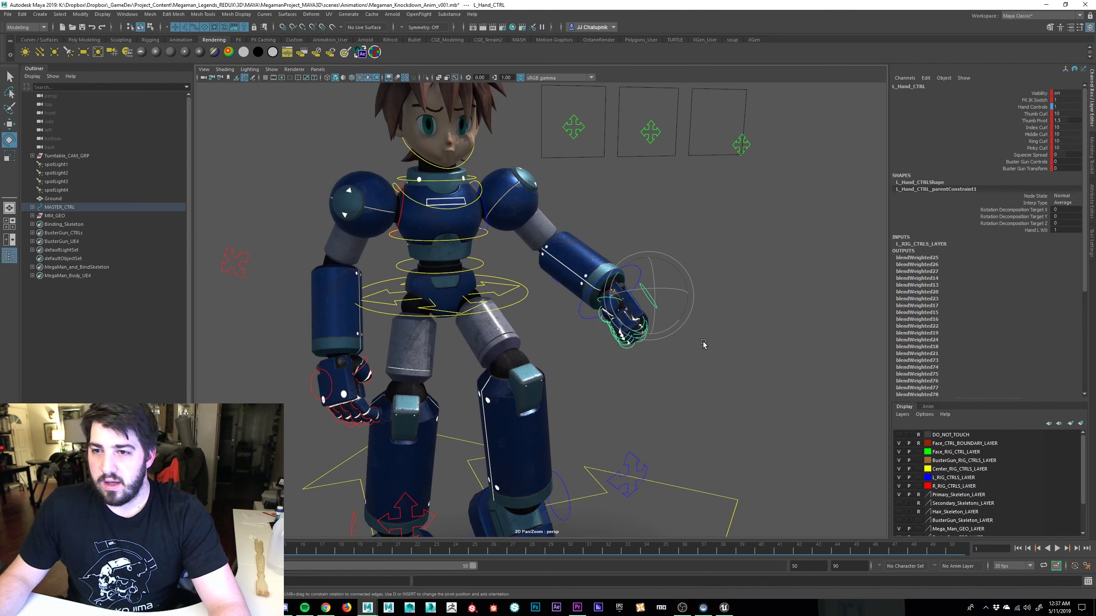
pyautogui.click(1037, 168)
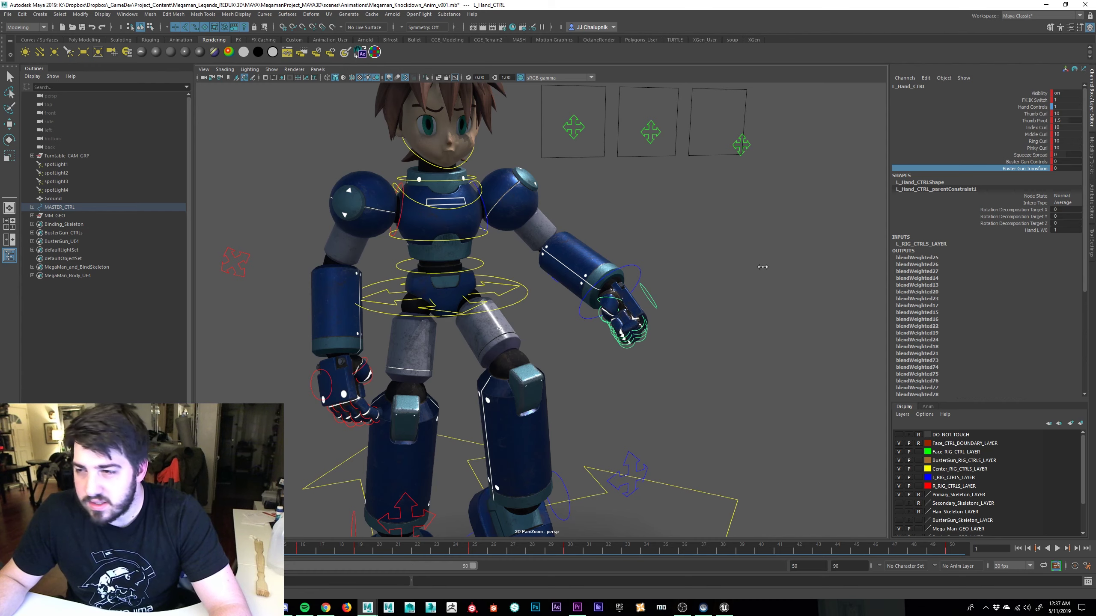
pyautogui.moveTo(762, 267); pyautogui.dragTo(758, 273, button='middle')
pyautogui.keyDown('alt'); pyautogui.moveTo(778, 289); pyautogui.dragTo(743, 323); pyautogui.keyUp('alt')
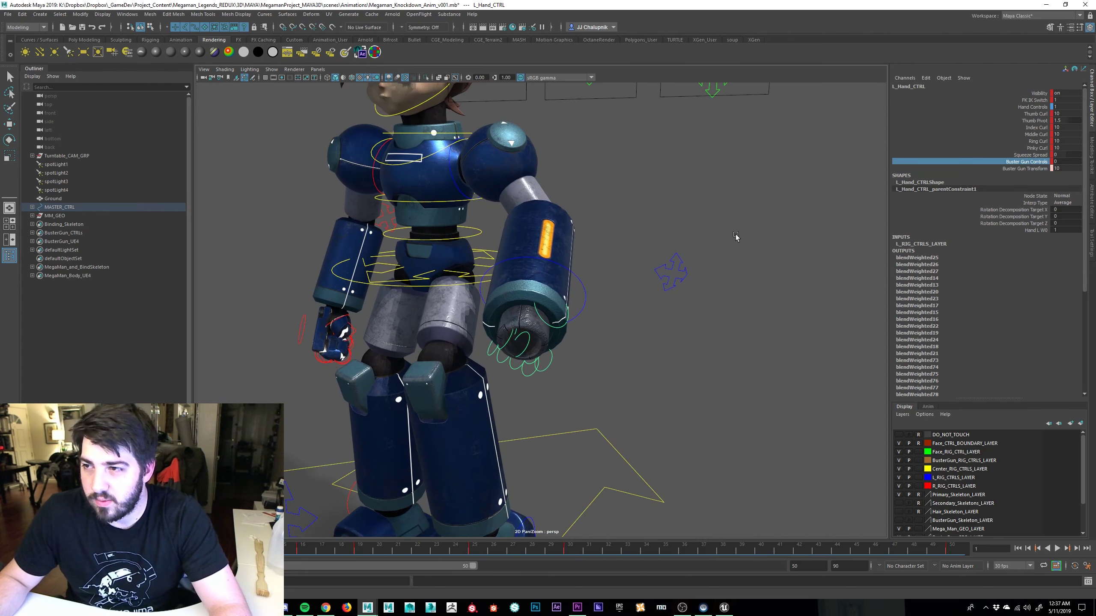
pyautogui.moveTo(735, 236); pyautogui.dragTo(746, 242, button='middle')
pyautogui.keyDown('alt'); pyautogui.moveTo(733, 328); pyautogui.dragTo(674, 337); pyautogui.keyUp('alt')
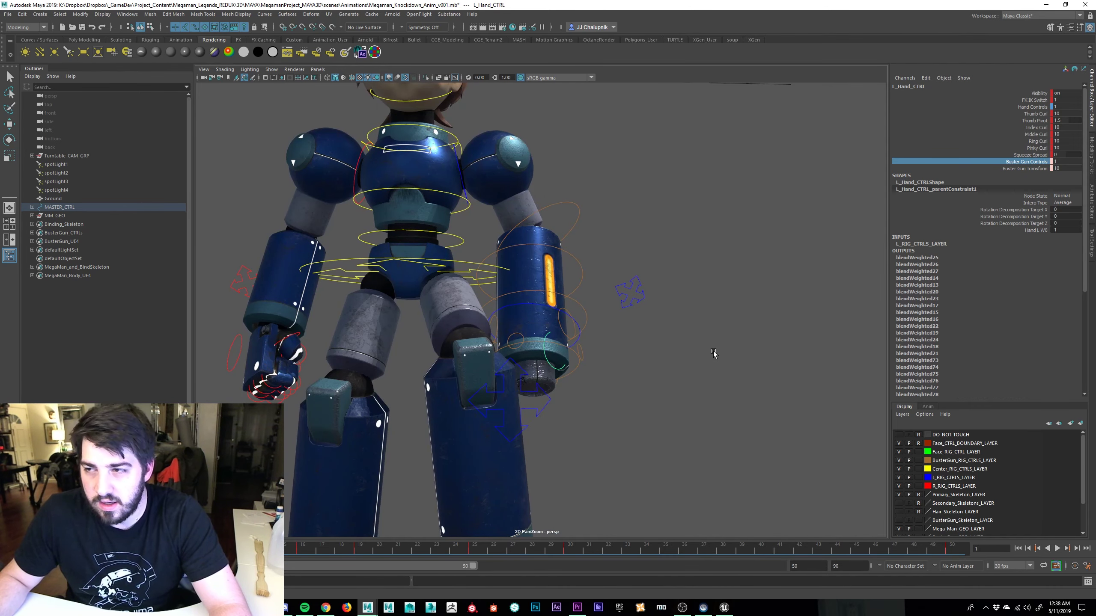
# Scrub Buster Gun Transform back and forth, leaving it at 0 with the fist restored.
pyautogui.click(1025, 168)
pyautogui.keyDown('alt'); pyautogui.moveTo(762, 324); pyautogui.dragTo(720, 347); pyautogui.keyUp('alt')
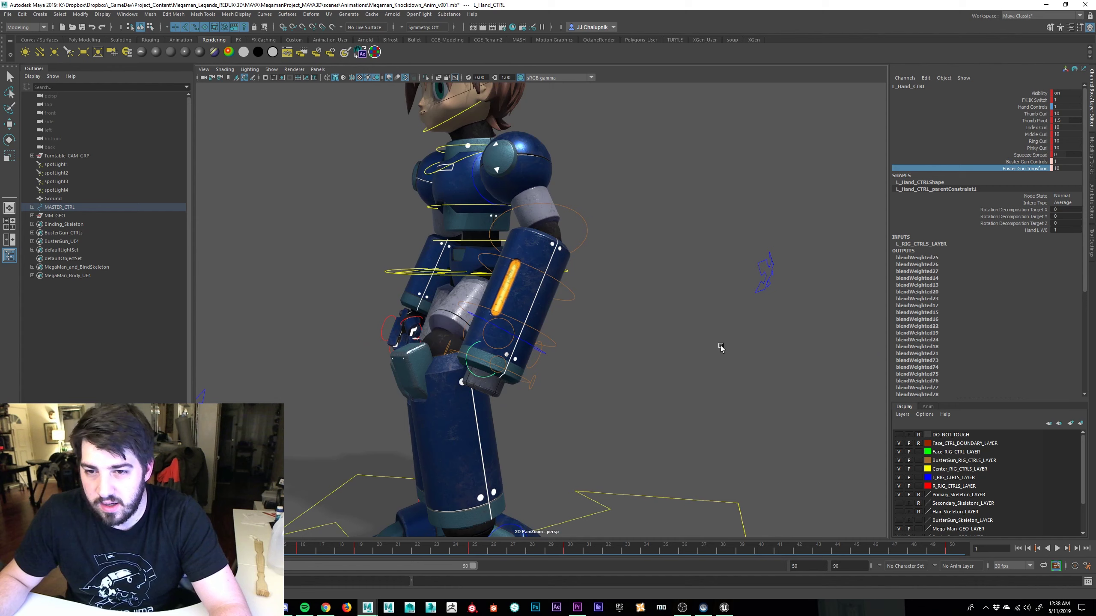
pyautogui.moveTo(721, 347)
pyautogui.mouseDown(button='middle')
pyautogui.moveTo(628, 343)
pyautogui.moveTo(784, 326)
pyautogui.moveTo(662, 331)
pyautogui.moveTo(733, 332)
pyautogui.moveTo(666, 329)
pyautogui.moveTo(715, 343)
pyautogui.mouseUp(button='middle')
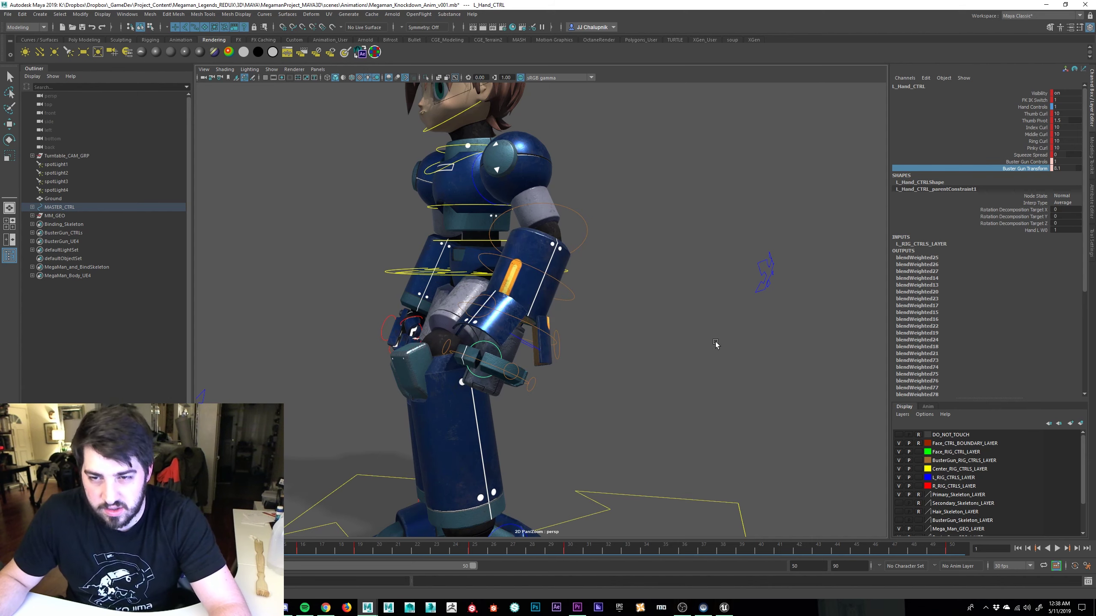
pyautogui.keyDown('alt'); pyautogui.moveTo(715, 344); pyautogui.dragTo(475, 359); pyautogui.keyUp('alt')
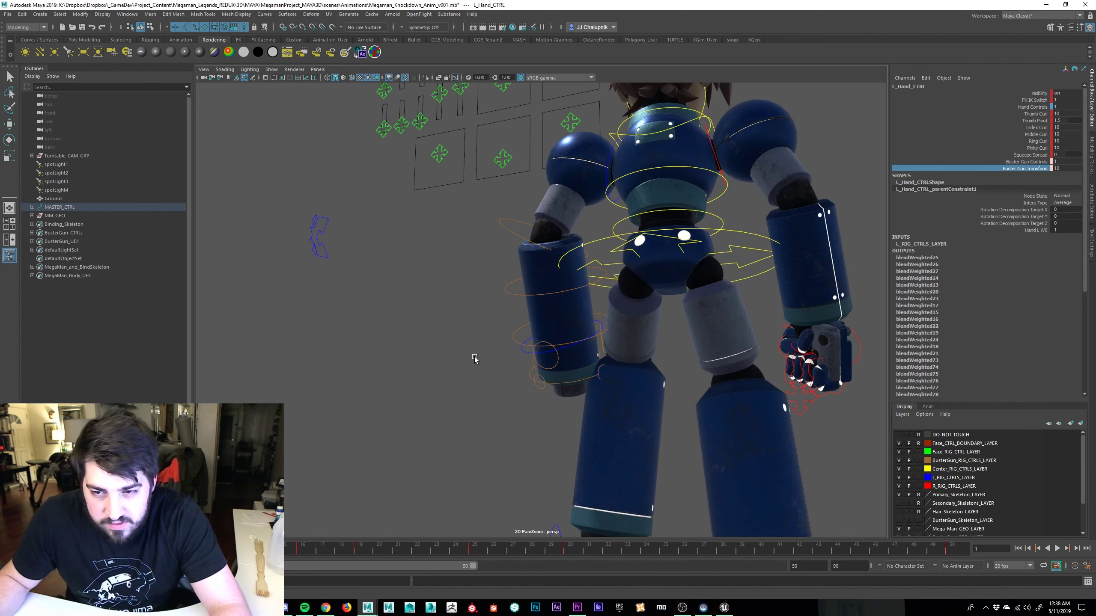
pyautogui.moveTo(475, 360); pyautogui.dragTo(438, 354, button='middle')
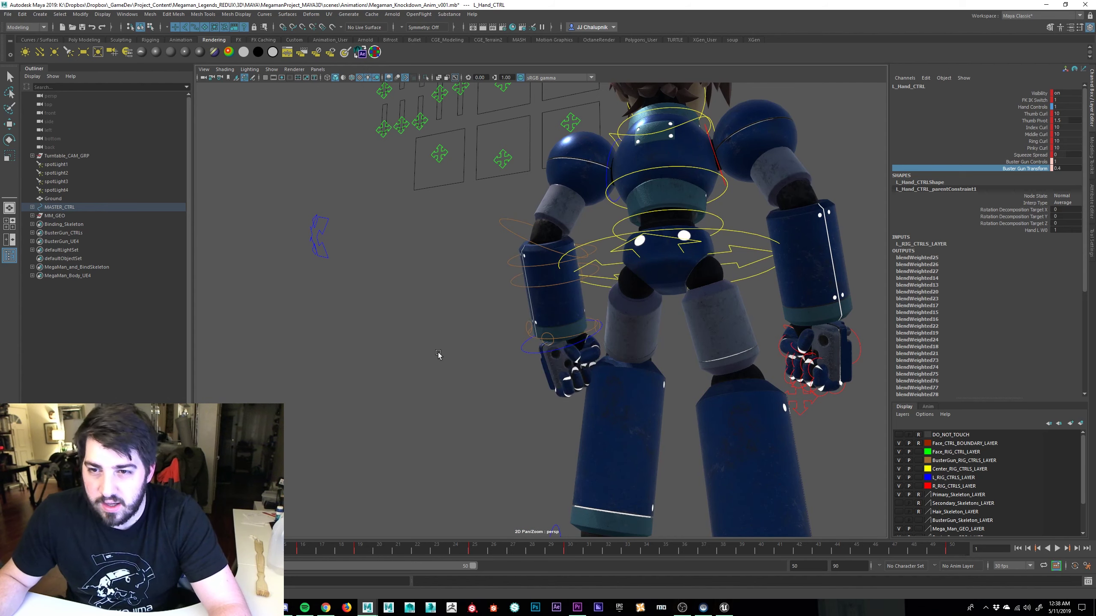
pyautogui.keyDown('alt'); pyautogui.moveTo(438, 355); pyautogui.dragTo(709, 362); pyautogui.keyUp('alt')
pyautogui.moveTo(711, 360); pyautogui.dragTo(631, 346, button='middle')
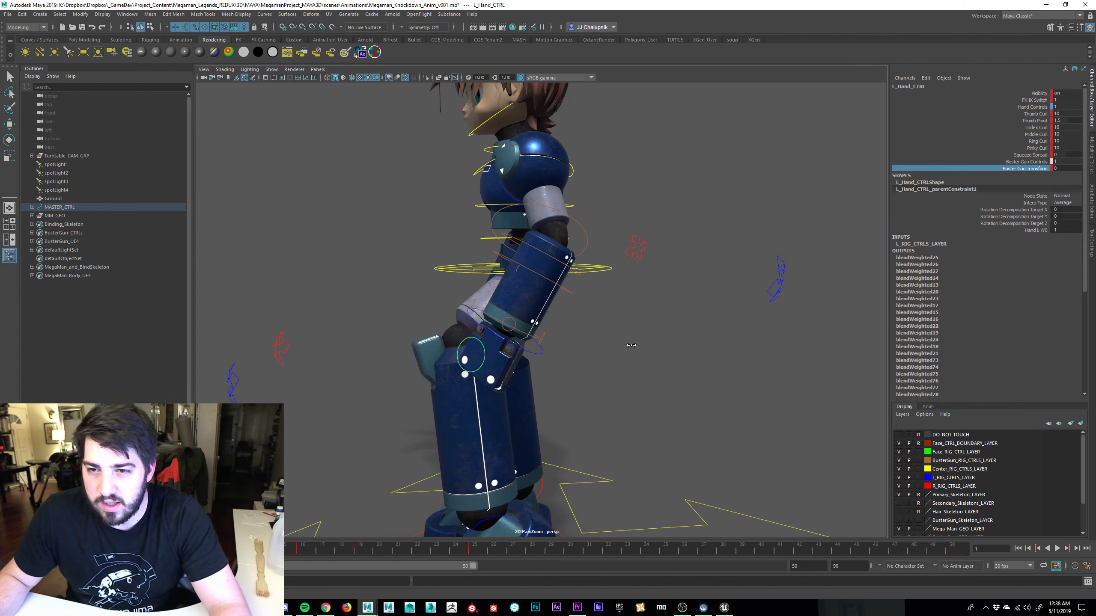
pyautogui.moveTo(716, 350)
pyautogui.mouseDown(button='middle')
pyautogui.moveTo(746, 359)
pyautogui.moveTo(698, 360)
pyautogui.mouseUp(button='middle')
pyautogui.keyDown('alt'); pyautogui.moveTo(698, 359); pyautogui.dragTo(759, 394); pyautogui.keyUp('alt')
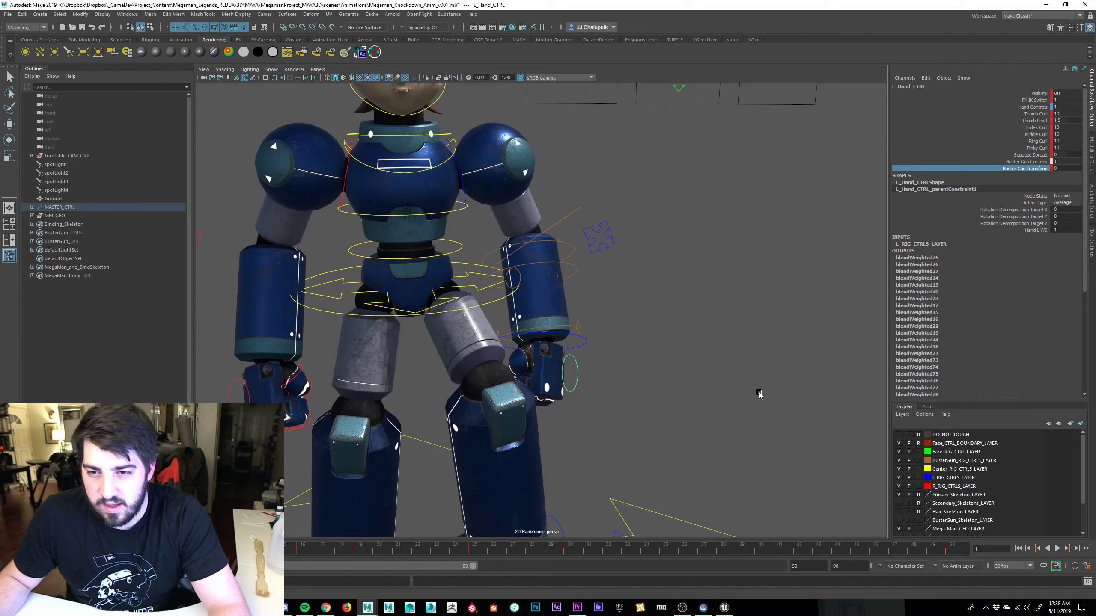
pyautogui.scroll(-5, 616, 313)
pyautogui.keyDown('alt'); pyautogui.moveTo(687, 321); pyautogui.dragTo(725, 357, button='middle'); pyautogui.keyUp('alt')
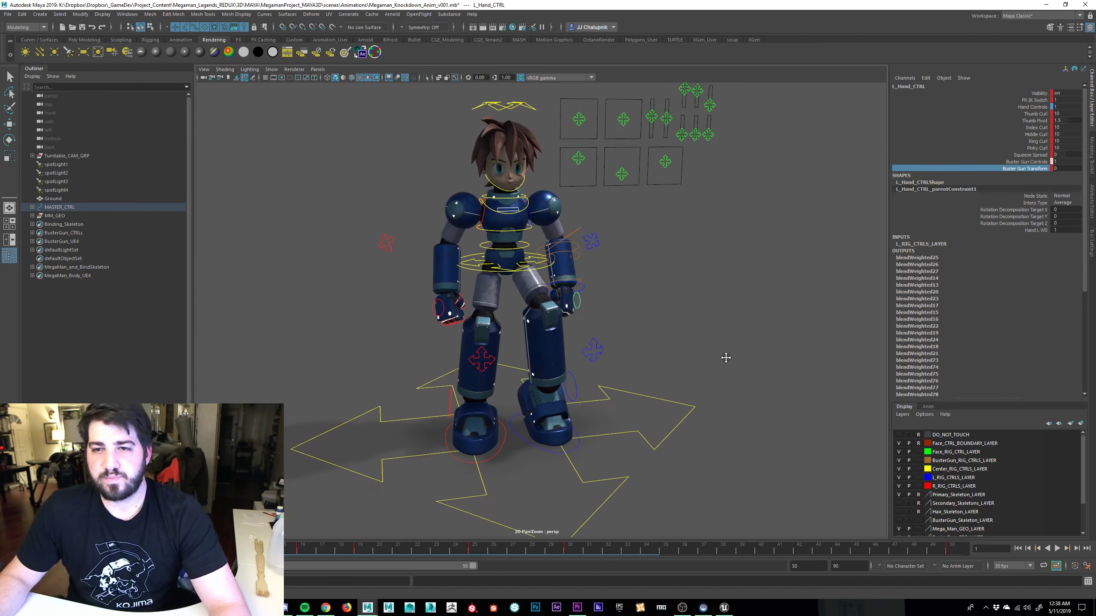
pyautogui.keyDown('alt'); pyautogui.moveTo(725, 357); pyautogui.dragTo(771, 399); pyautogui.keyUp('alt')
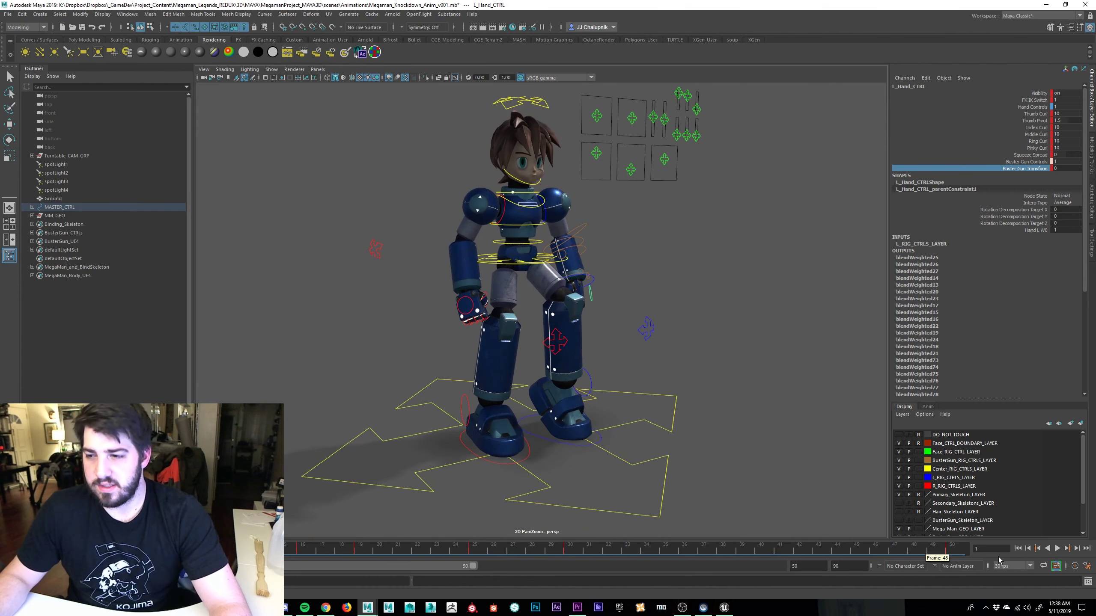
# Restore the arm's normal hand and hide the rig's NURBS curves via the Show menu.
pyautogui.click(1018, 548)
pyautogui.click(272, 69)
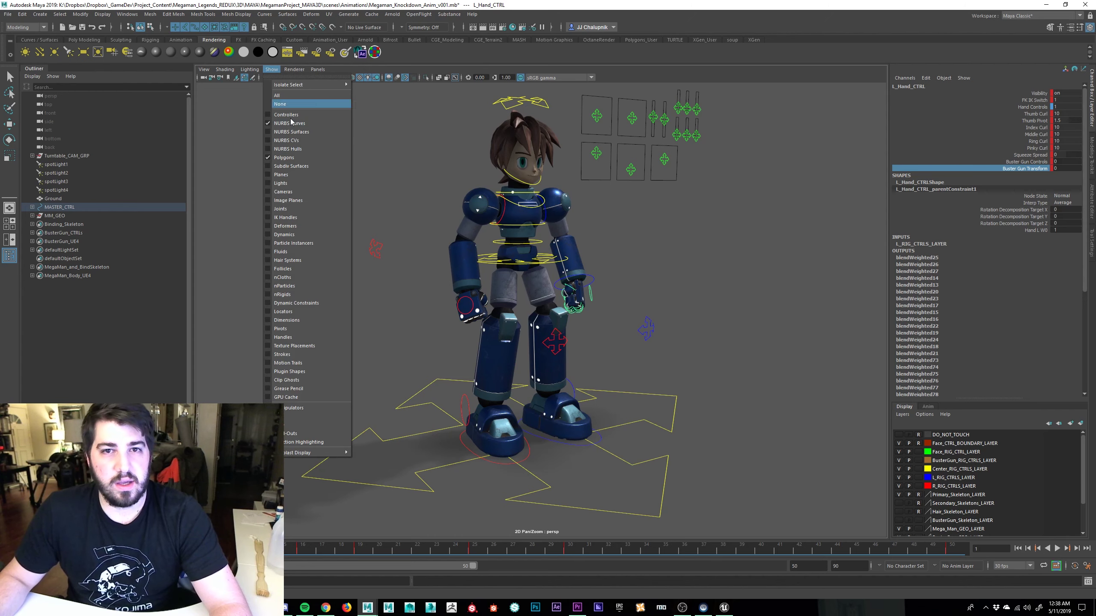
pyautogui.click(289, 123)
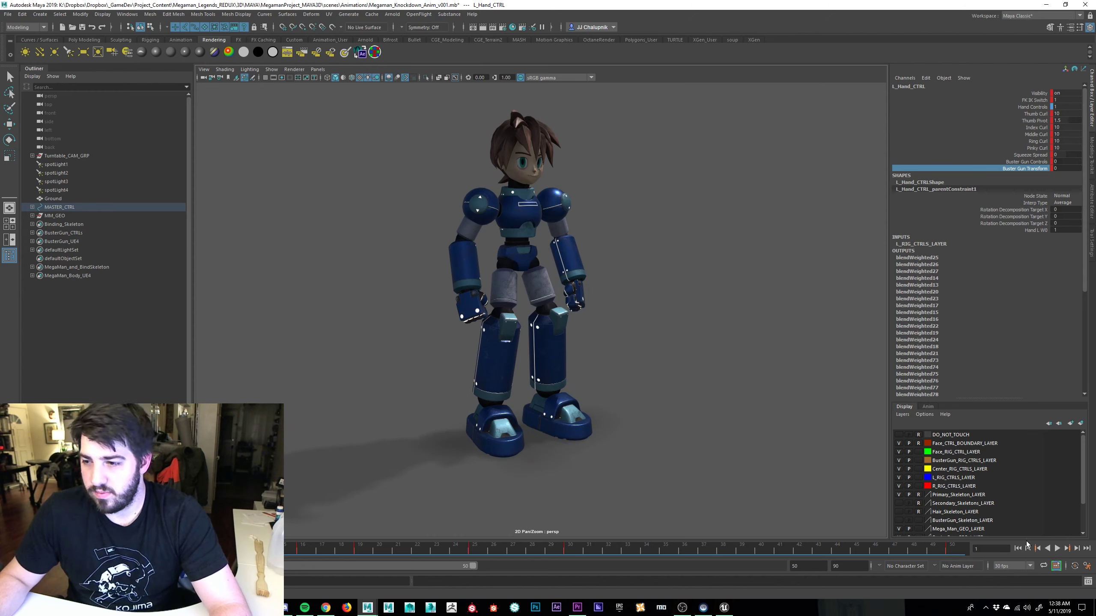
# Play the knockdown animation twice, then stop and return to frame 1.
pyautogui.click(1058, 548)
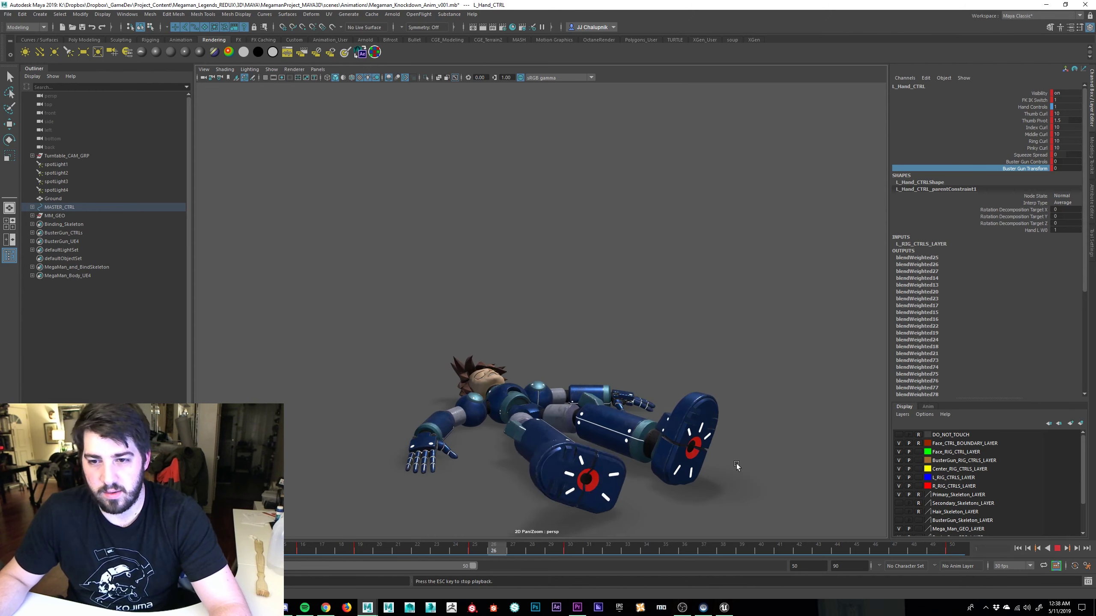
pyautogui.keyDown('alt'); pyautogui.moveTo(736, 464); pyautogui.dragTo(479, 381); pyautogui.keyUp('alt')
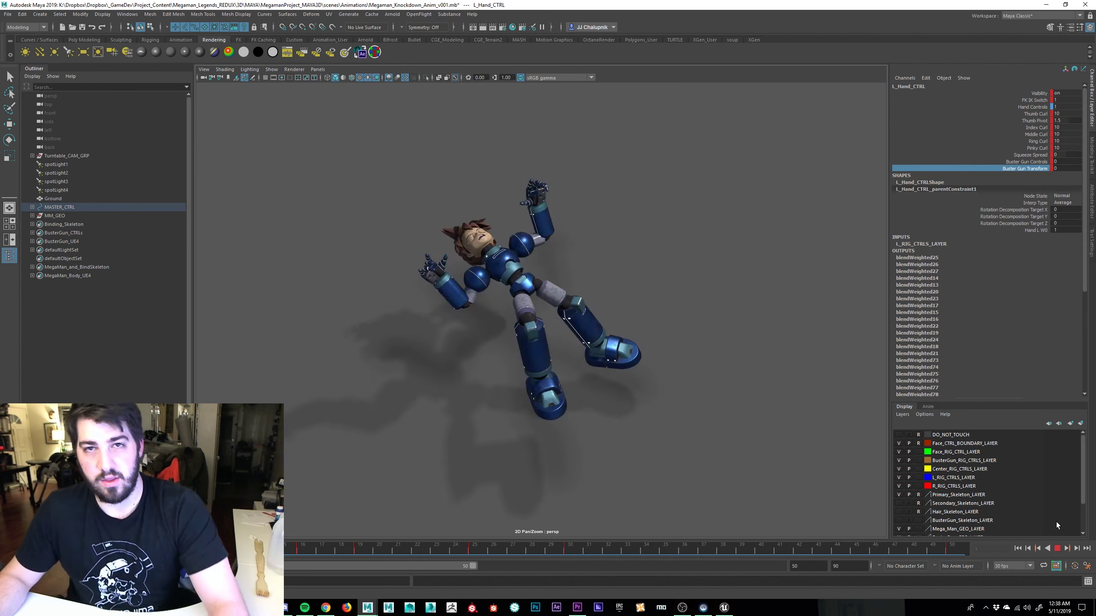
pyautogui.click(1057, 548)
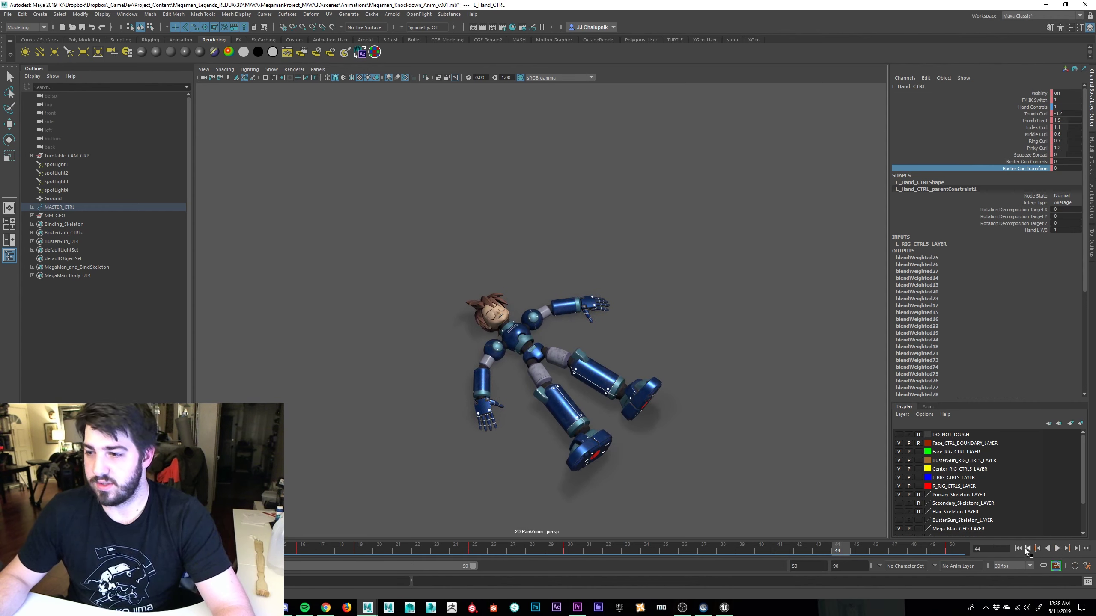
pyautogui.click(1057, 549)
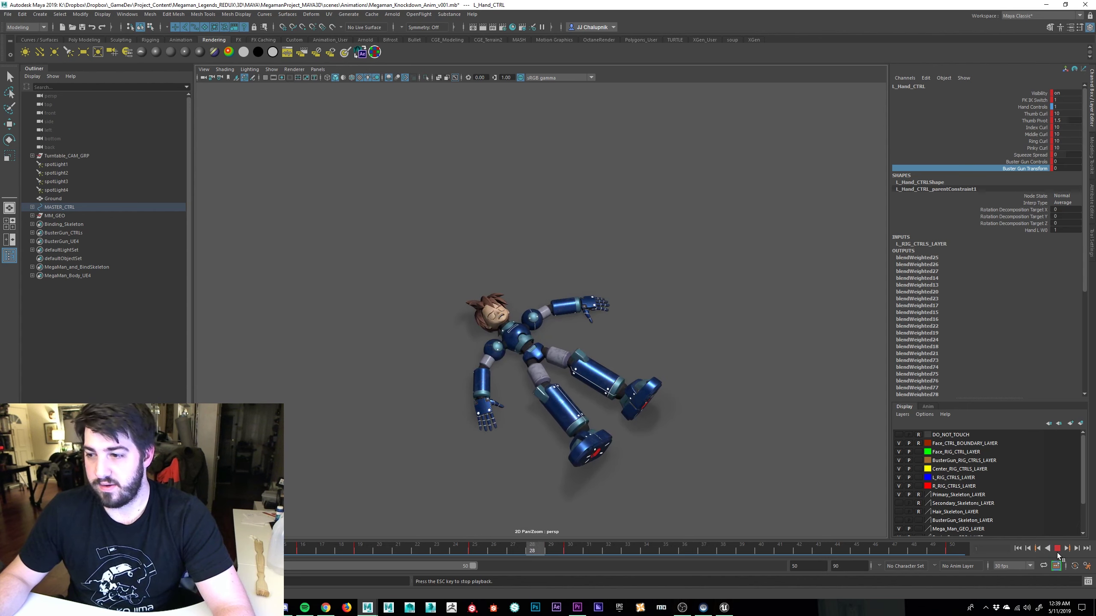
pyautogui.click(1057, 548)
pyautogui.click(1018, 548)
pyautogui.keyDown('alt'); pyautogui.moveTo(779, 459); pyautogui.dragTo(551, 356); pyautogui.keyUp('alt')
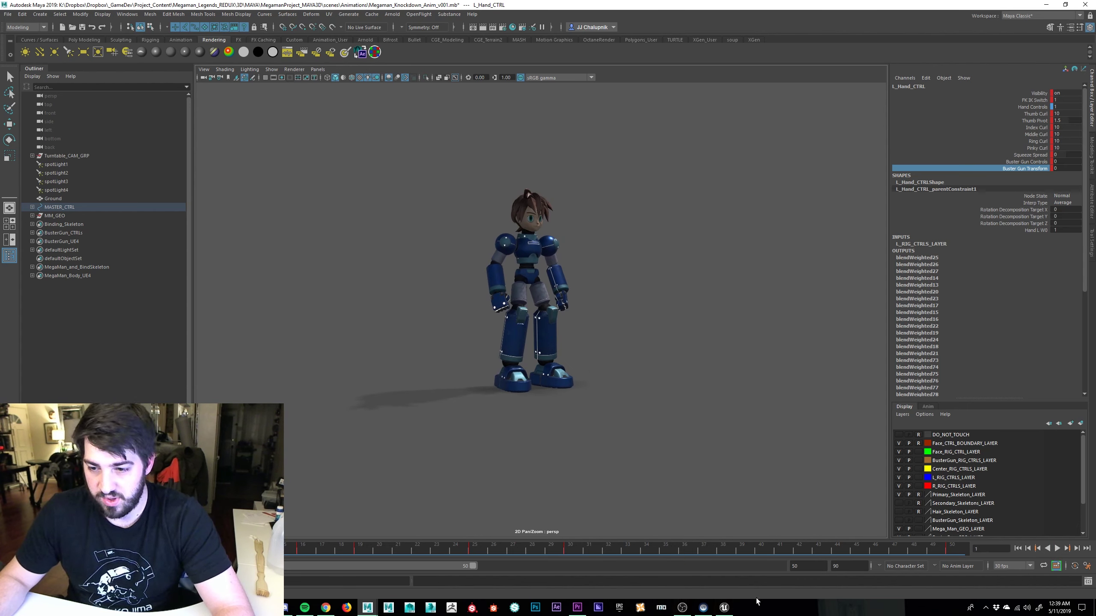
pyautogui.click(724, 607)
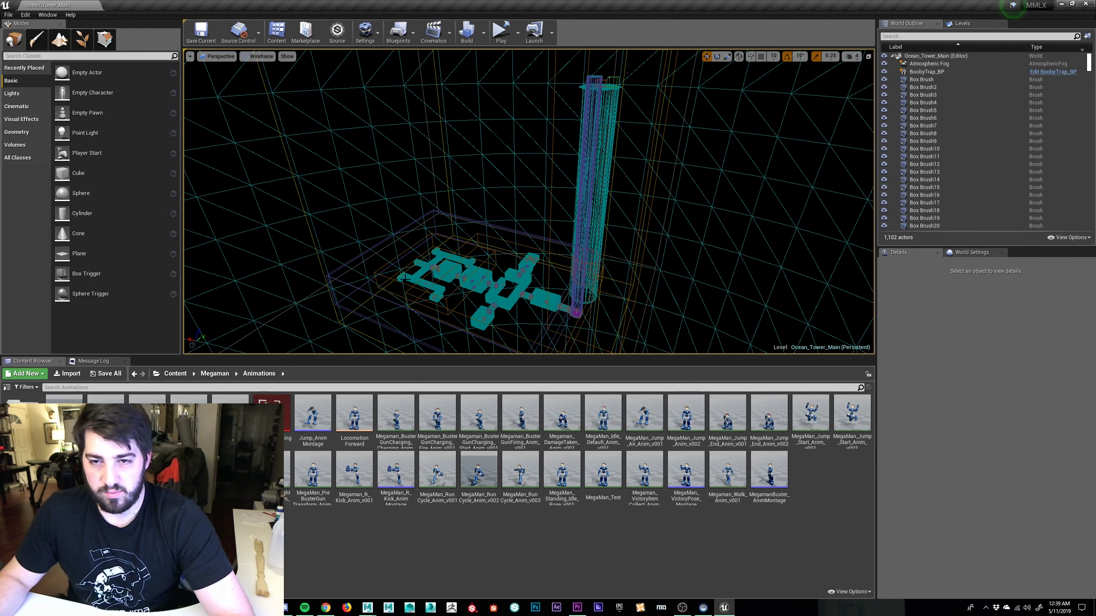
# Switch the viewport to Lit shading and fly the camera around the dark tower in the water.
pyautogui.hotkey('alt', '4')
pyautogui.moveTo(403, 278); pyautogui.dragTo(624, 298, button='right')
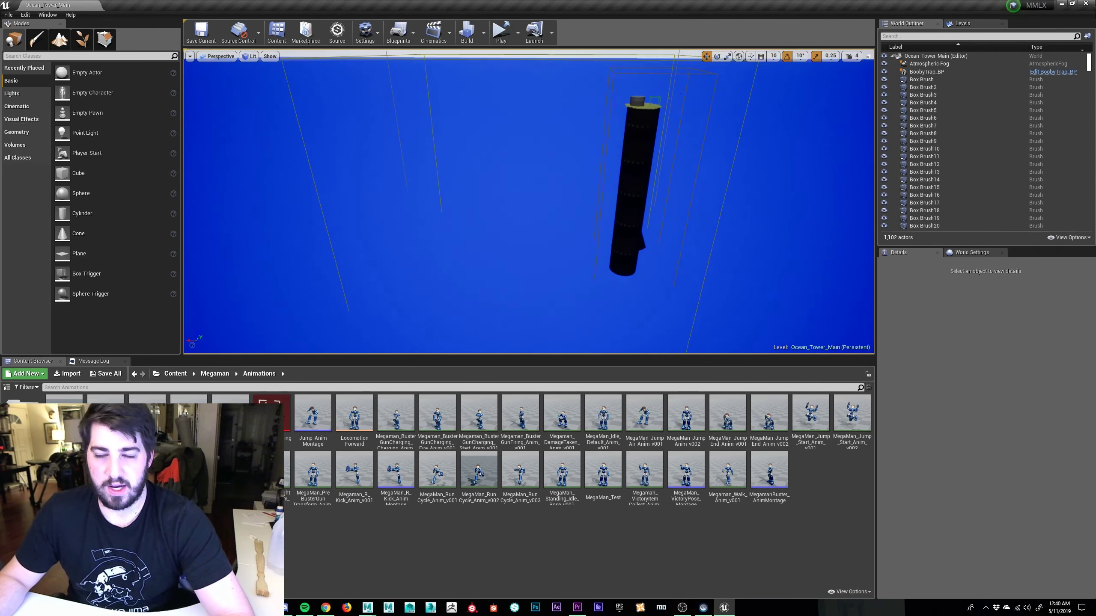
pyautogui.moveTo(756, 264); pyautogui.dragTo(697, 168, button='right')
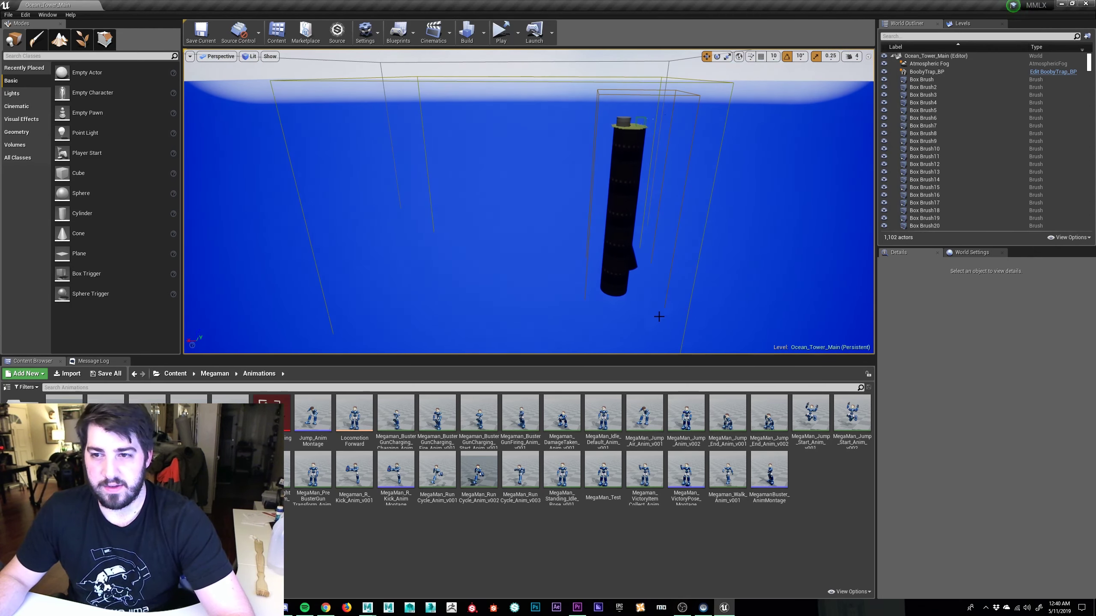
pyautogui.scroll(5, 698, 168)
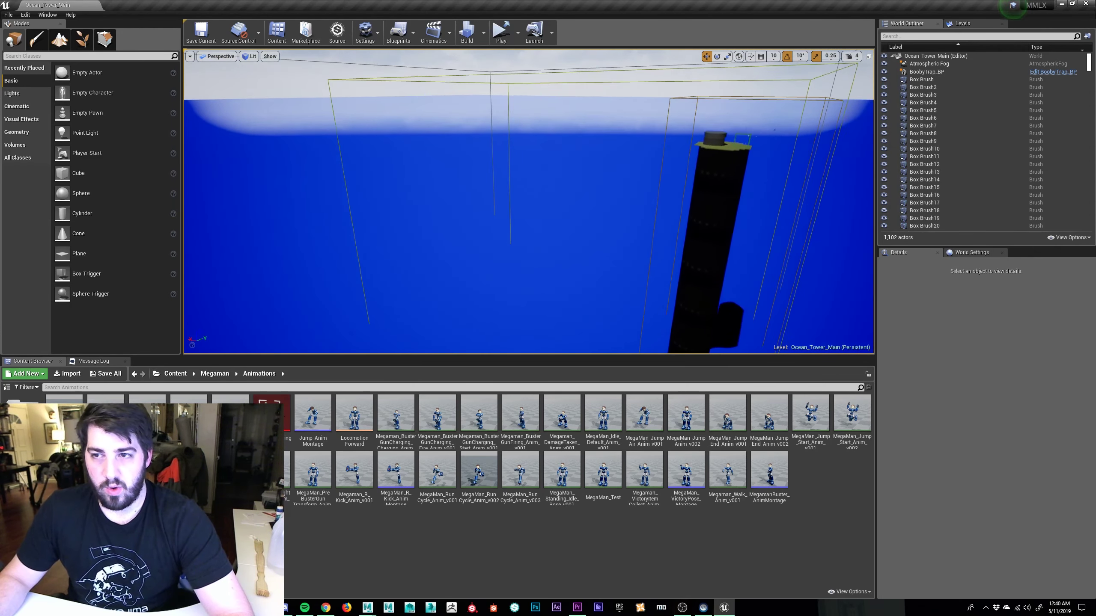
pyautogui.click(325, 607)
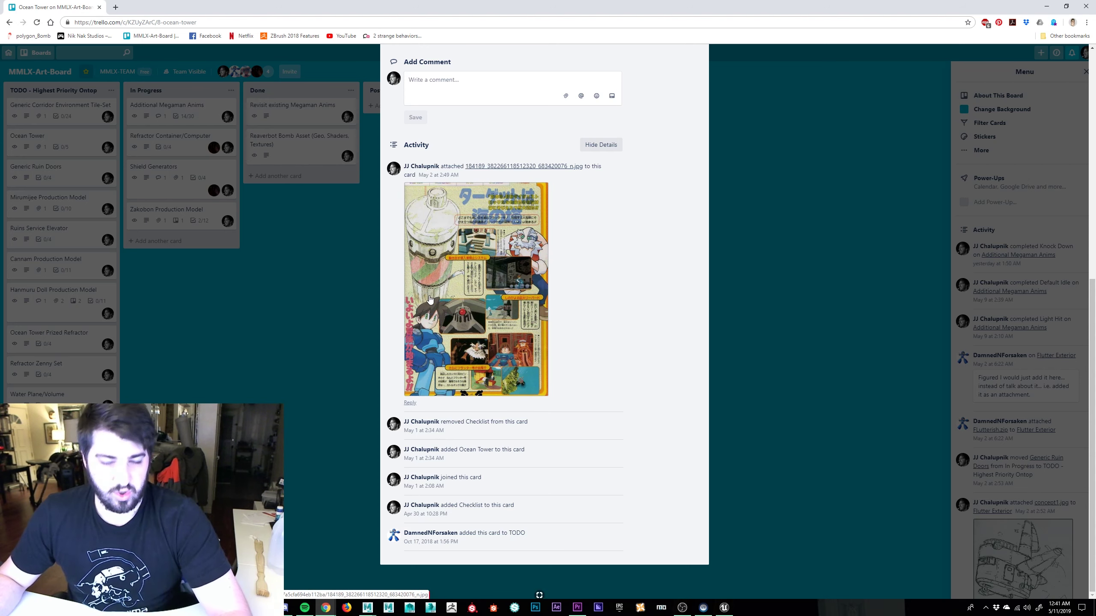
# Return from the Trello card to the Unreal Engine editor.
pyautogui.hotkey('alt', 'Tab')
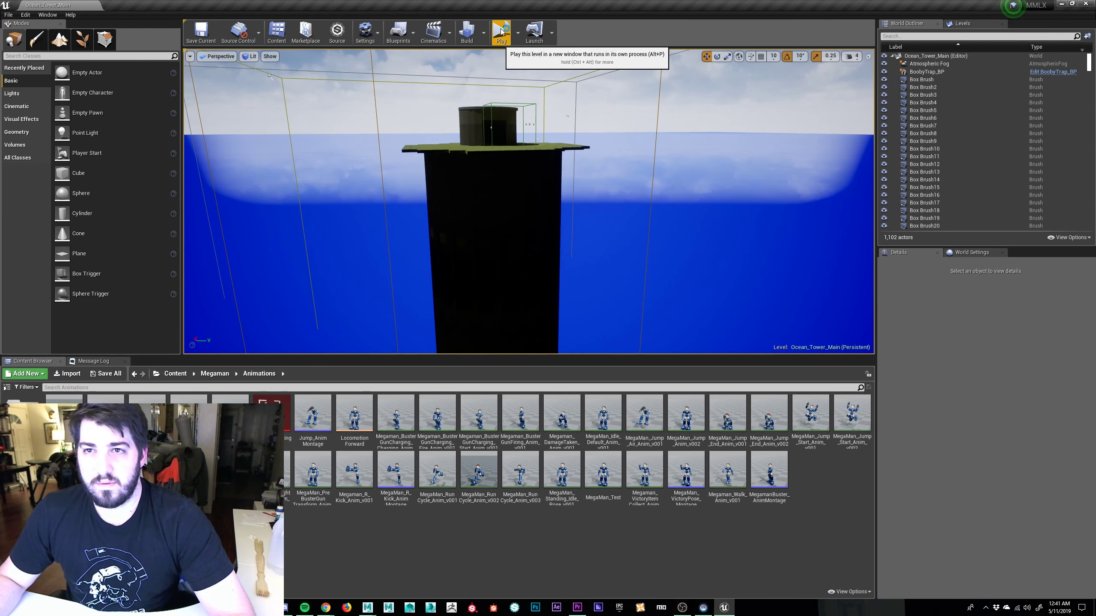
# Launch the level as a Standalone Game and make it full screen.
pyautogui.click(501, 31)
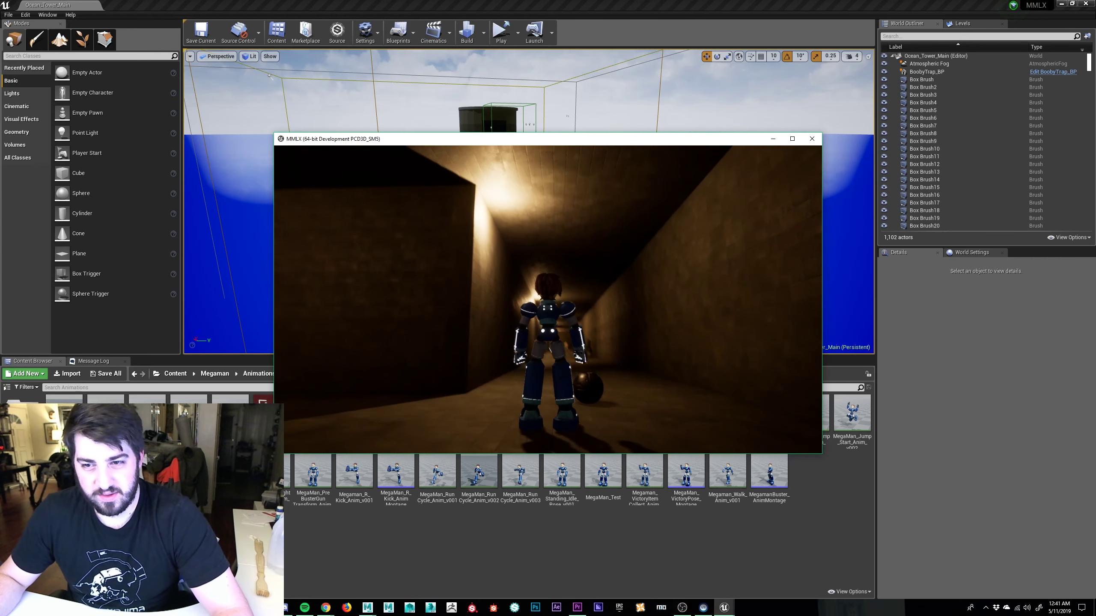
pyautogui.hotkey('alt', 'Return')
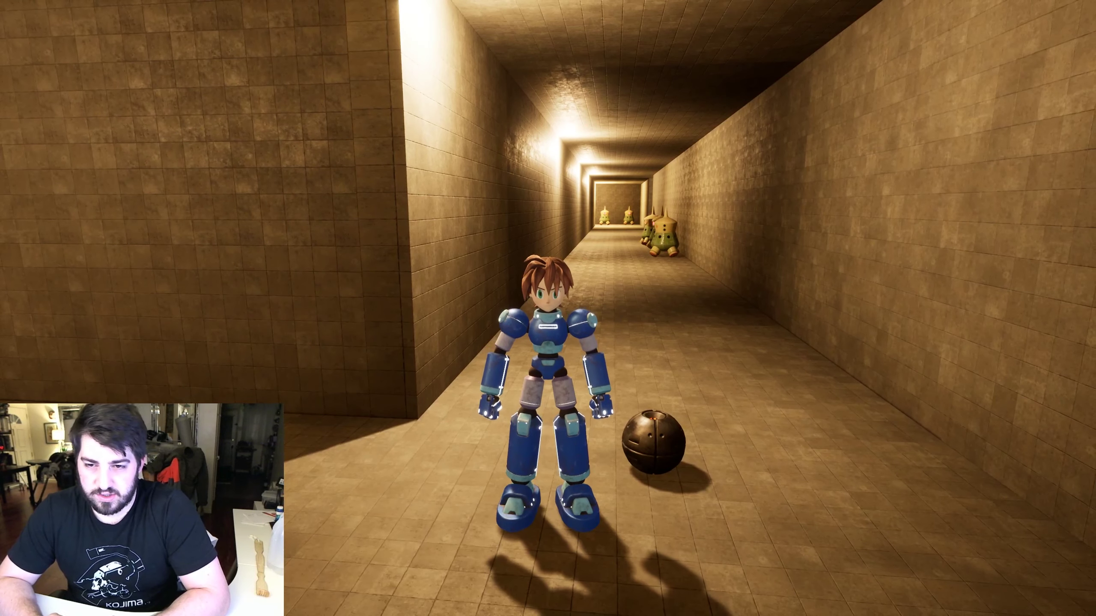
# Trigger the character's buster arm transformation with the E key.
pyautogui.press('e')
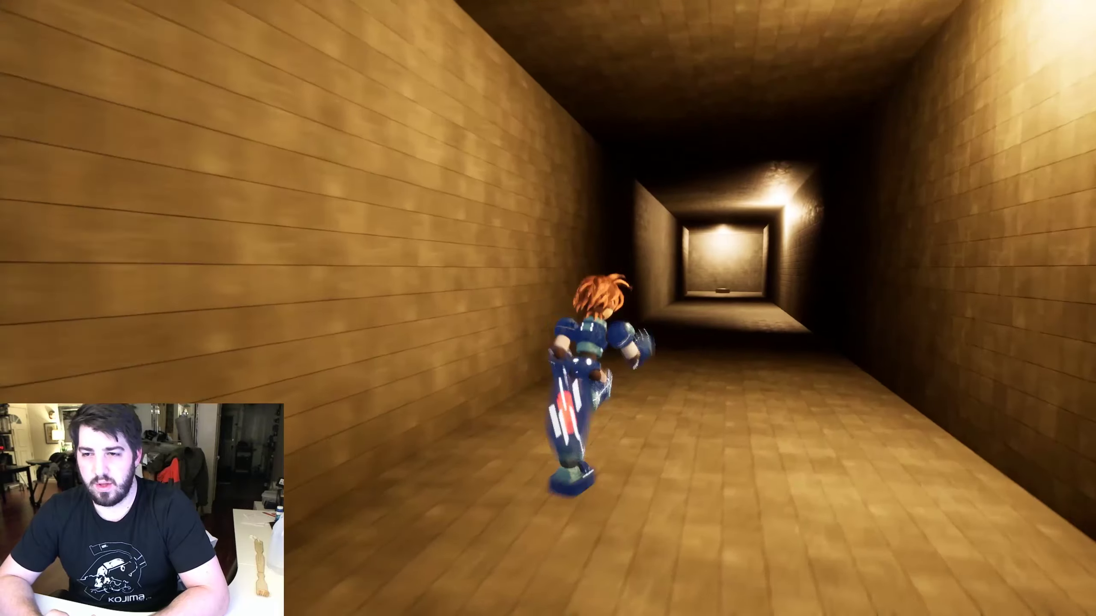
# Run the character down the corridor, then turn it around to face the camera.
pyautogui.press('w')
pyautogui.press('s')
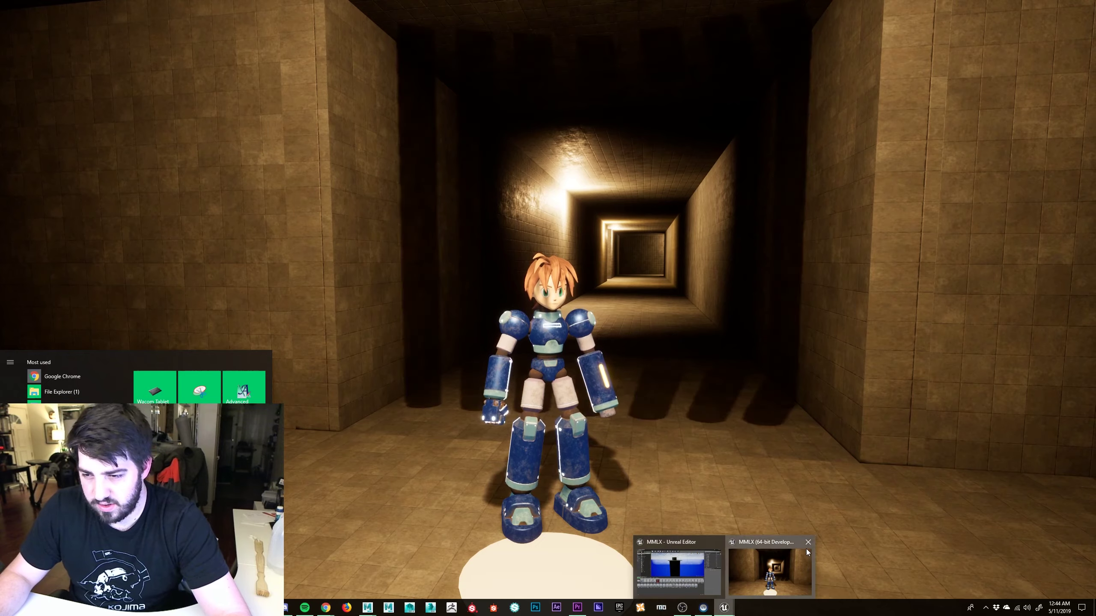
# Exit the running game back to the Unreal Editor.
pyautogui.click(807, 549)
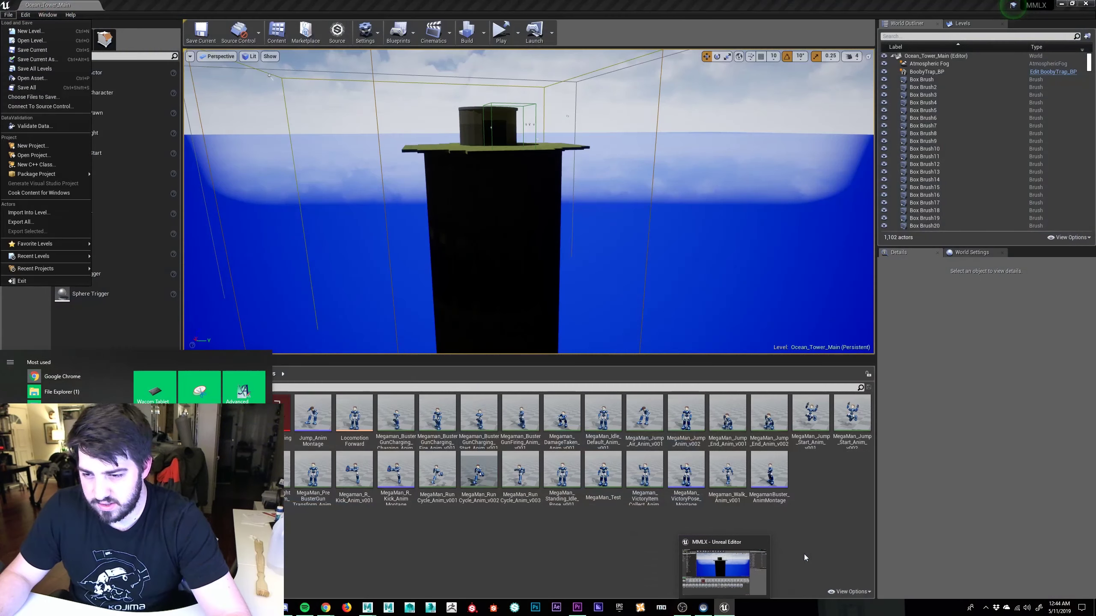